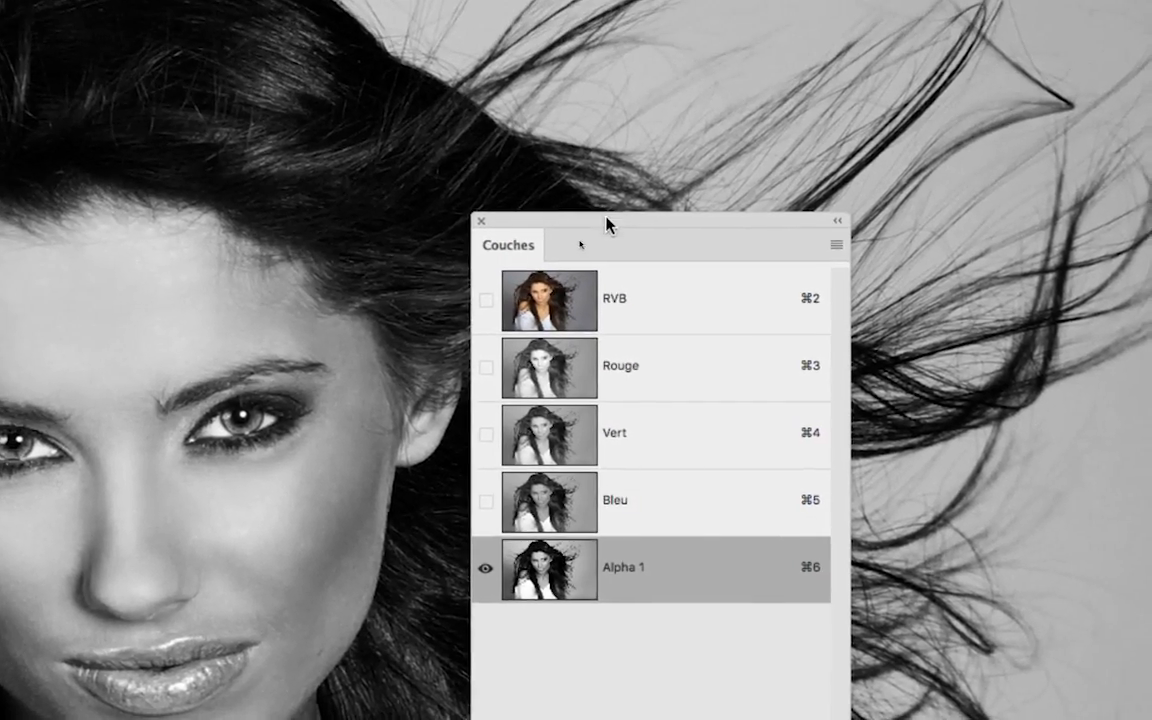
Step: Compare the Rouge, Vert, Bleu and Alpha 1 channels one by one for contrast between the hair and the background
left_click_drag(606, 217, 477, 180)
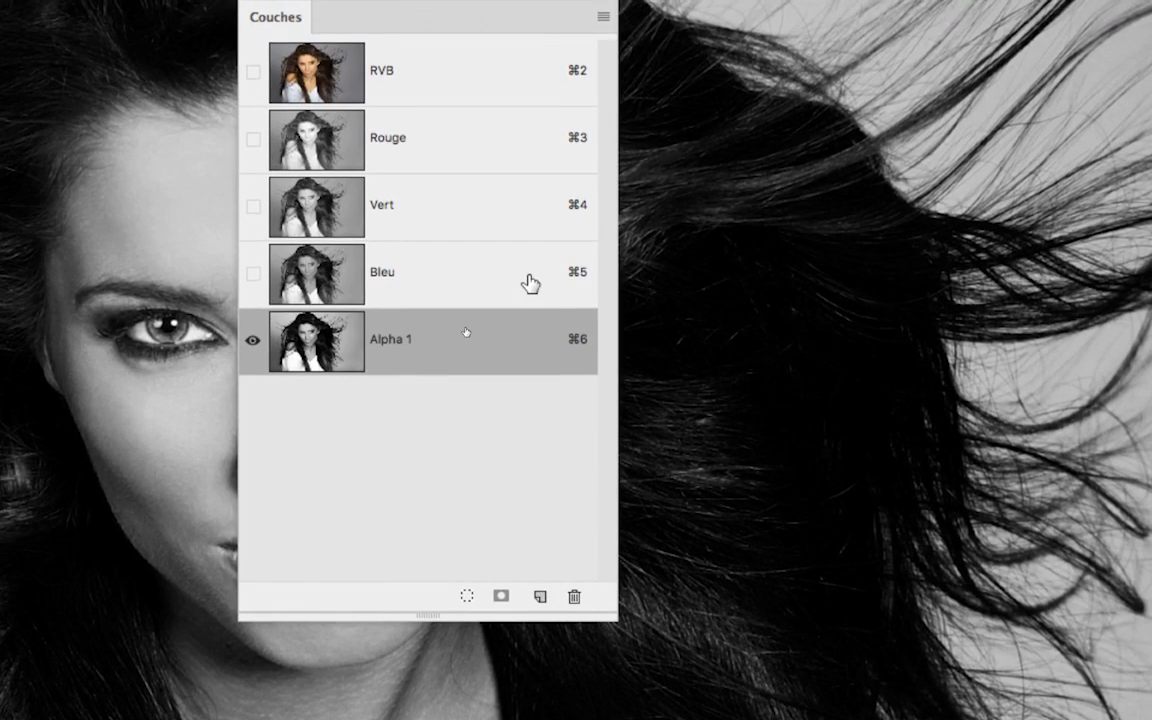
left_click(528, 283)
left_click(512, 188)
left_click(517, 224)
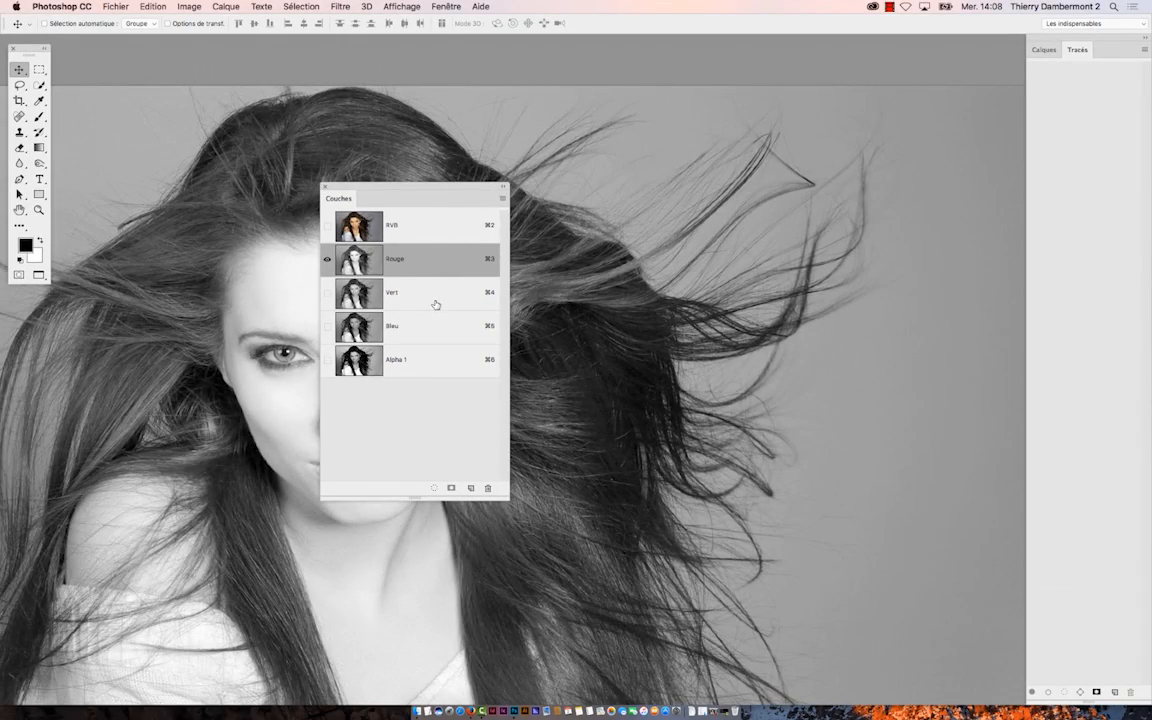
left_click(436, 298)
left_click(432, 336)
left_click(434, 359)
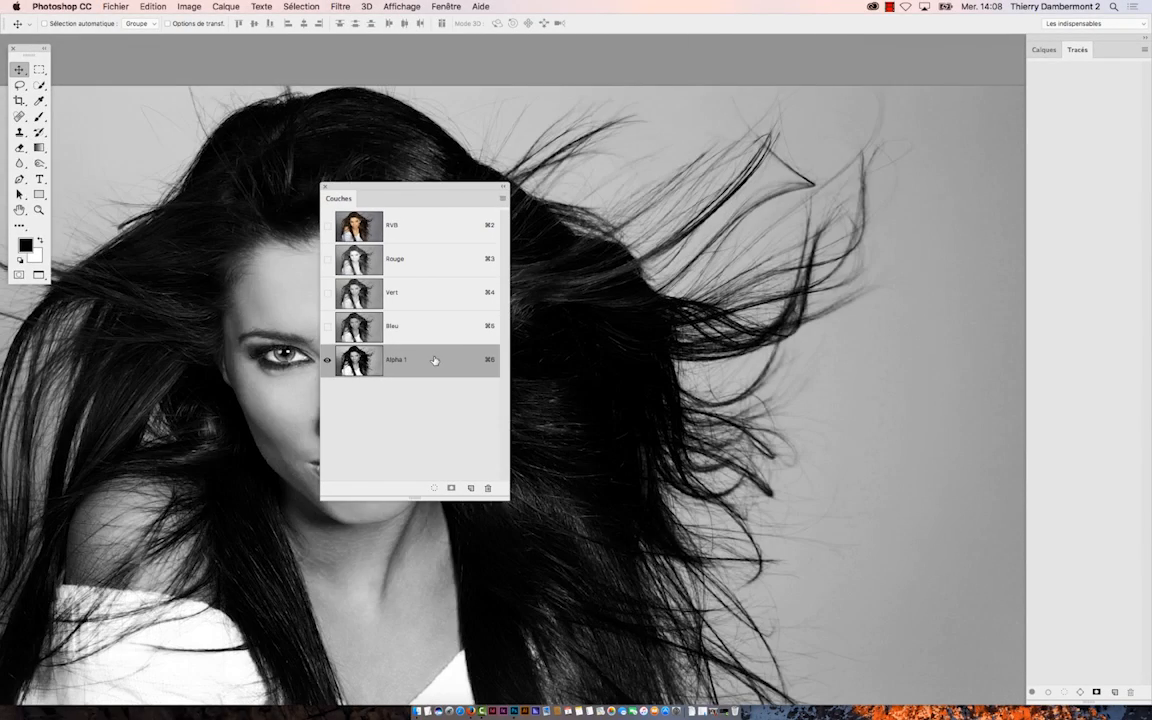
left_click(425, 262)
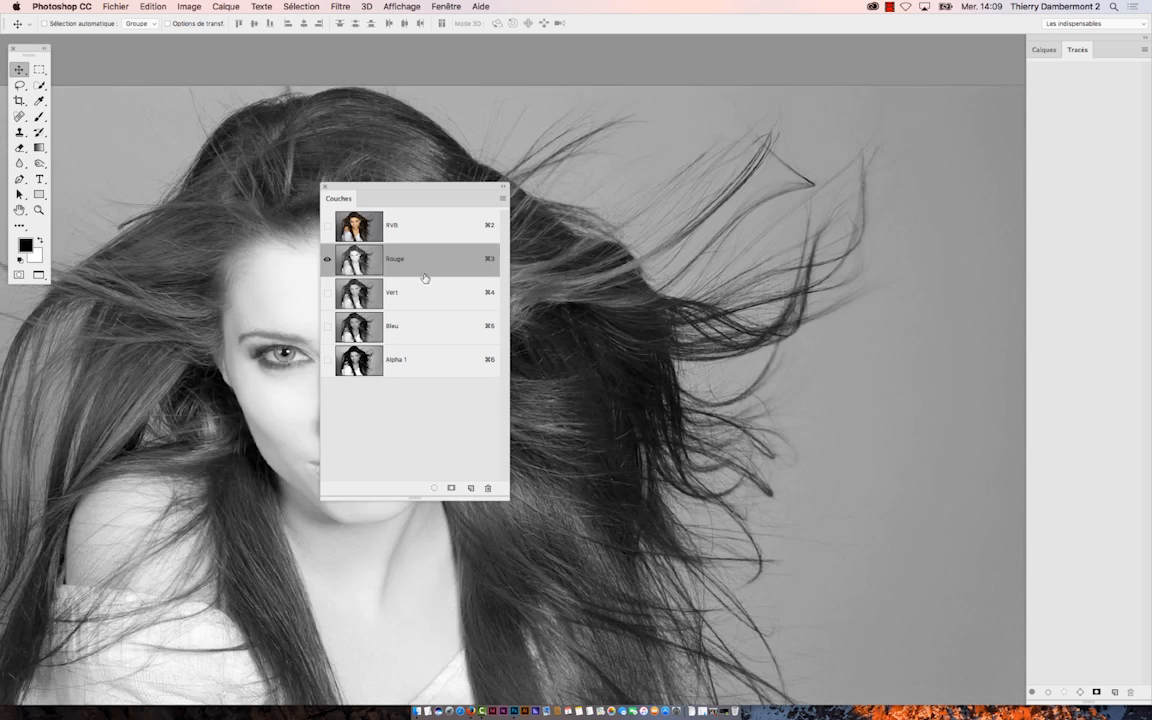
left_click(432, 327)
left_click(438, 366)
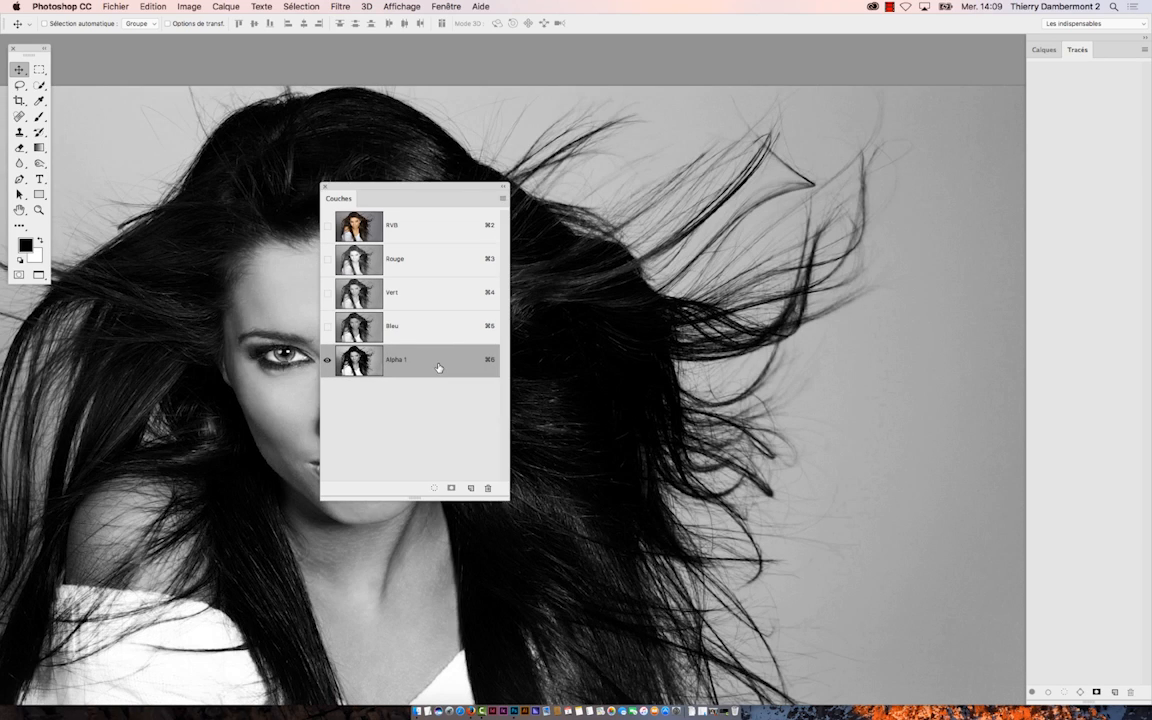
Step: Uncover the face by moving the channel list aside and duplicate the Alpha 1 channel
left_click_drag(363, 187, 926, 132)
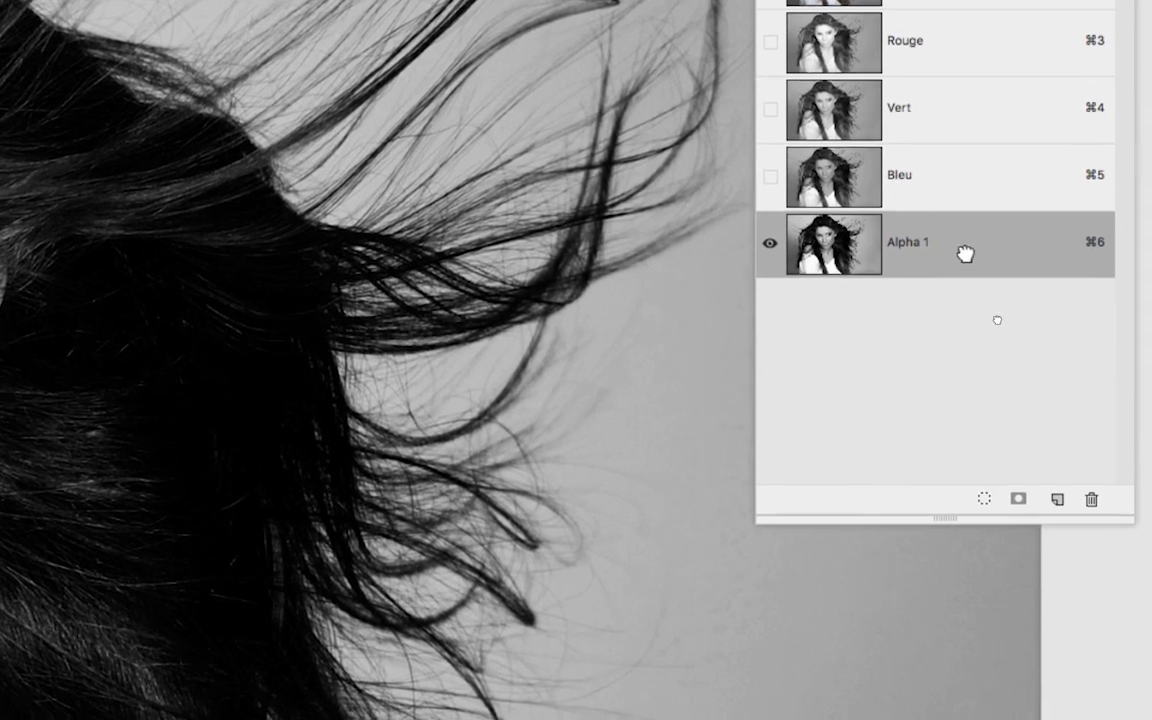
left_click_drag(963, 258, 1059, 419)
left_click_drag(995, 307, 999, 393)
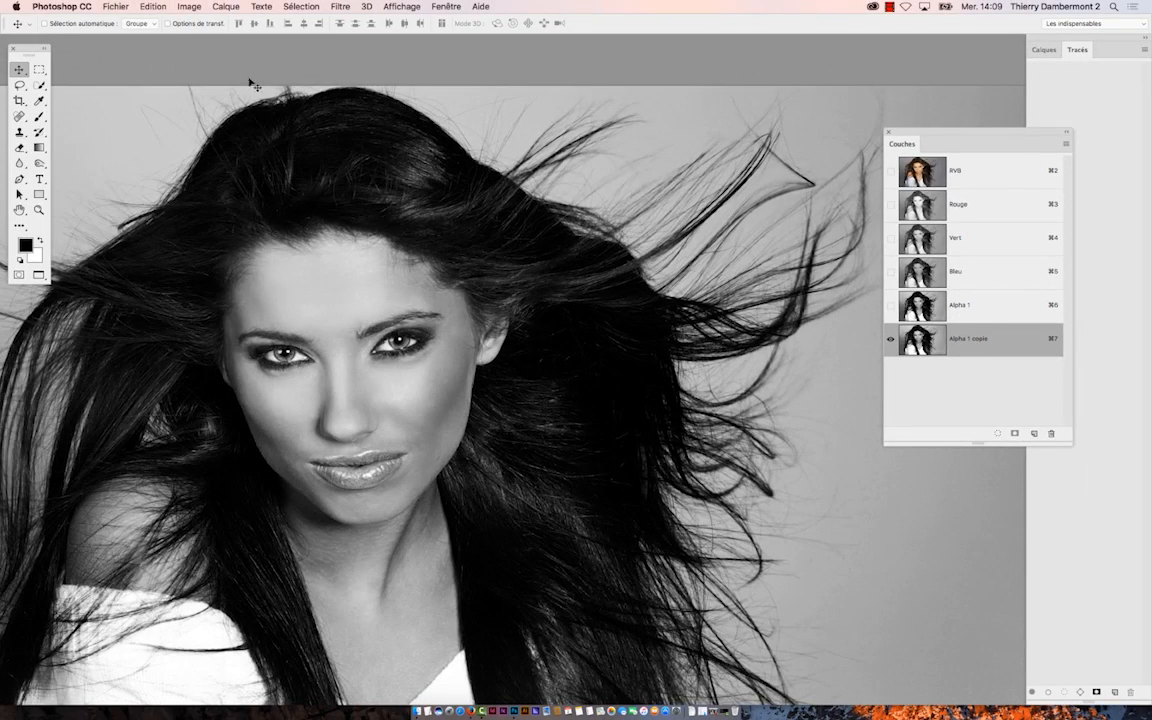
Step: Save the image as pexels-photo-114411.psd in Photoshop format in the cheveux folder, keeping the alpha channels
left_click(115, 6)
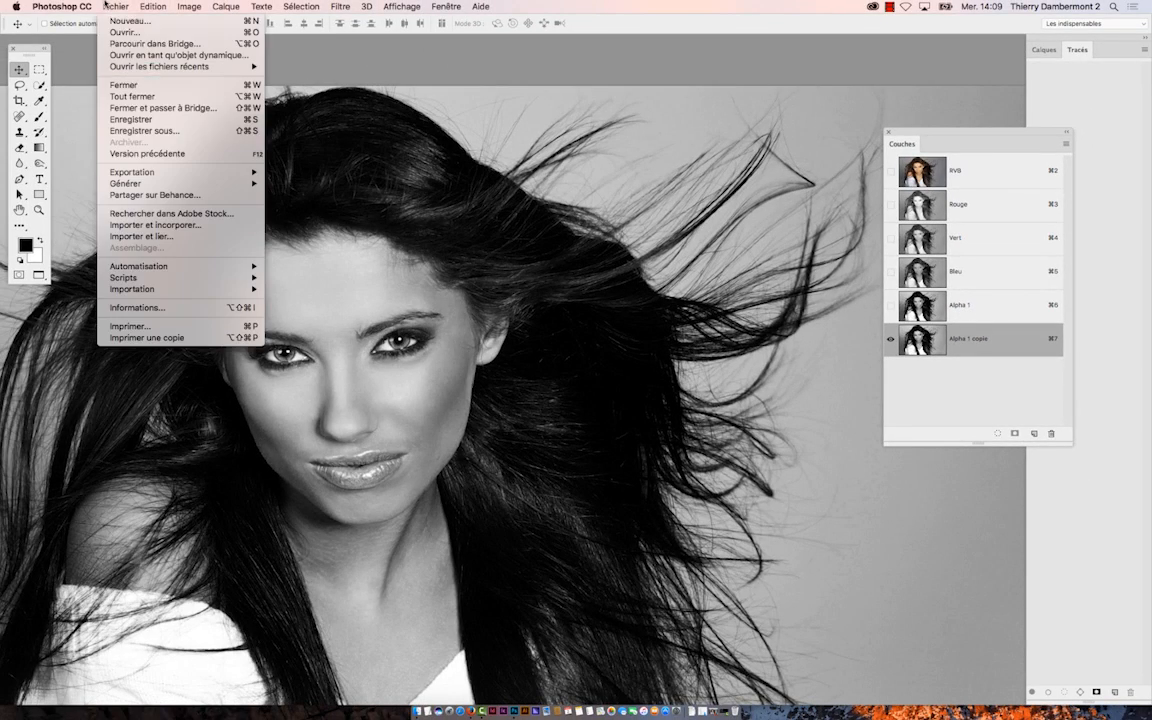
left_click(171, 119)
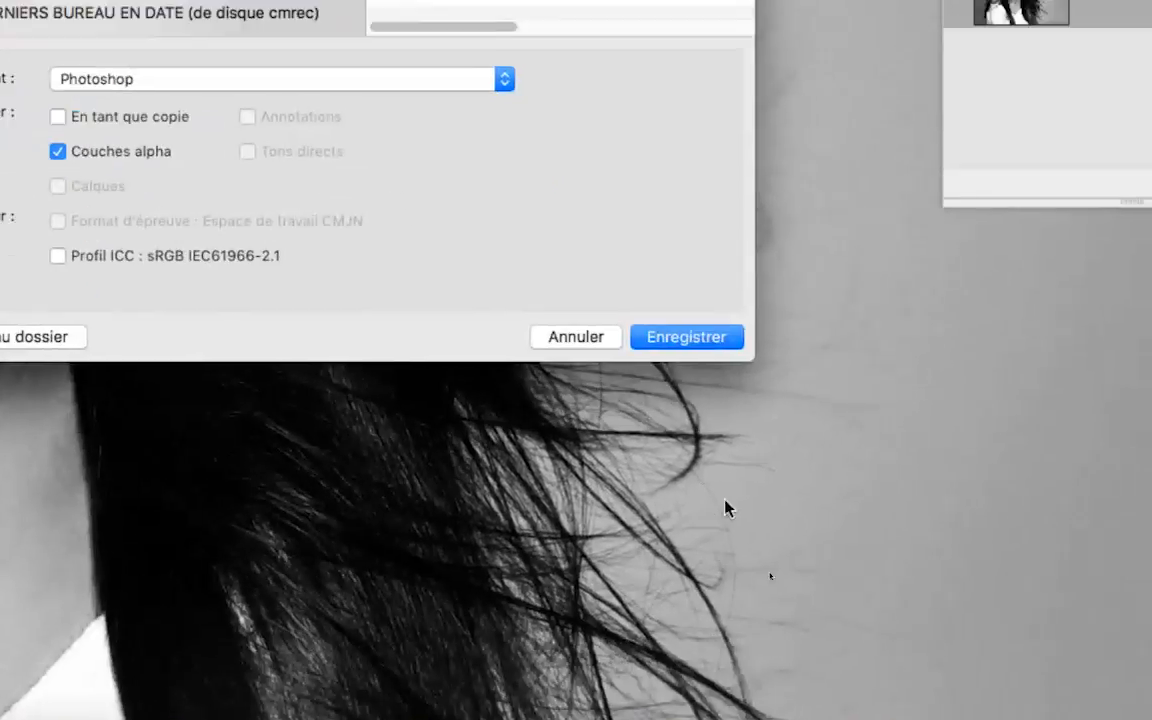
left_click(686, 337)
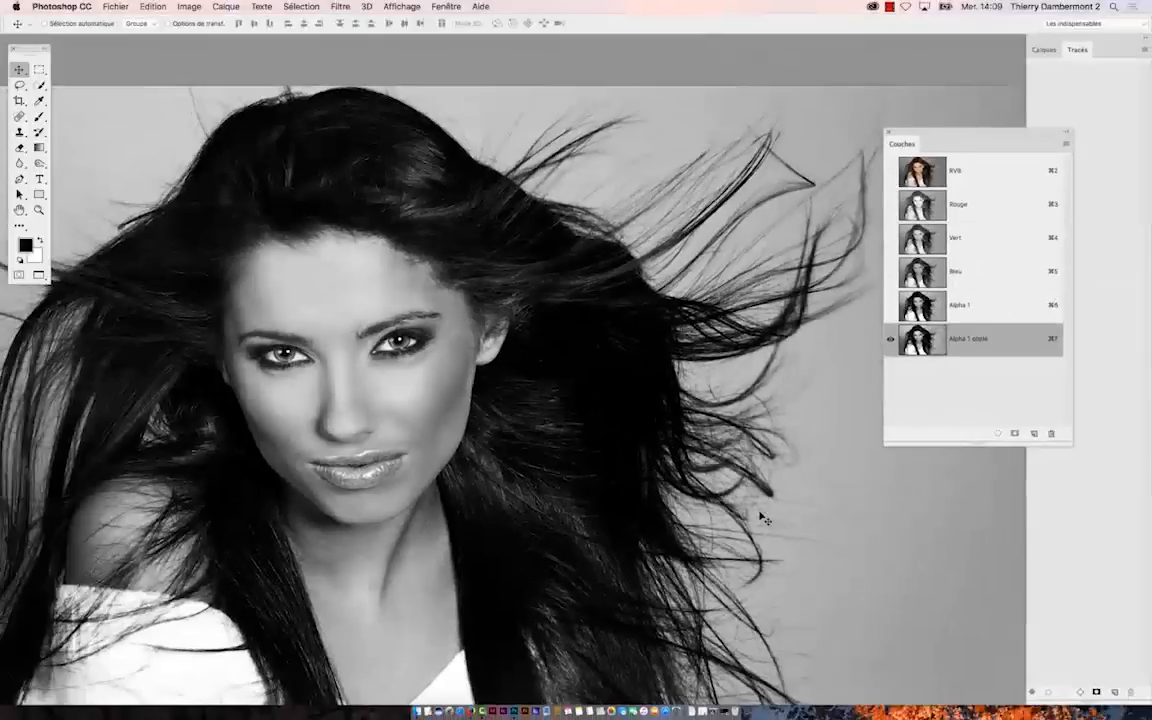
left_click(116, 6)
left_click(152, 120)
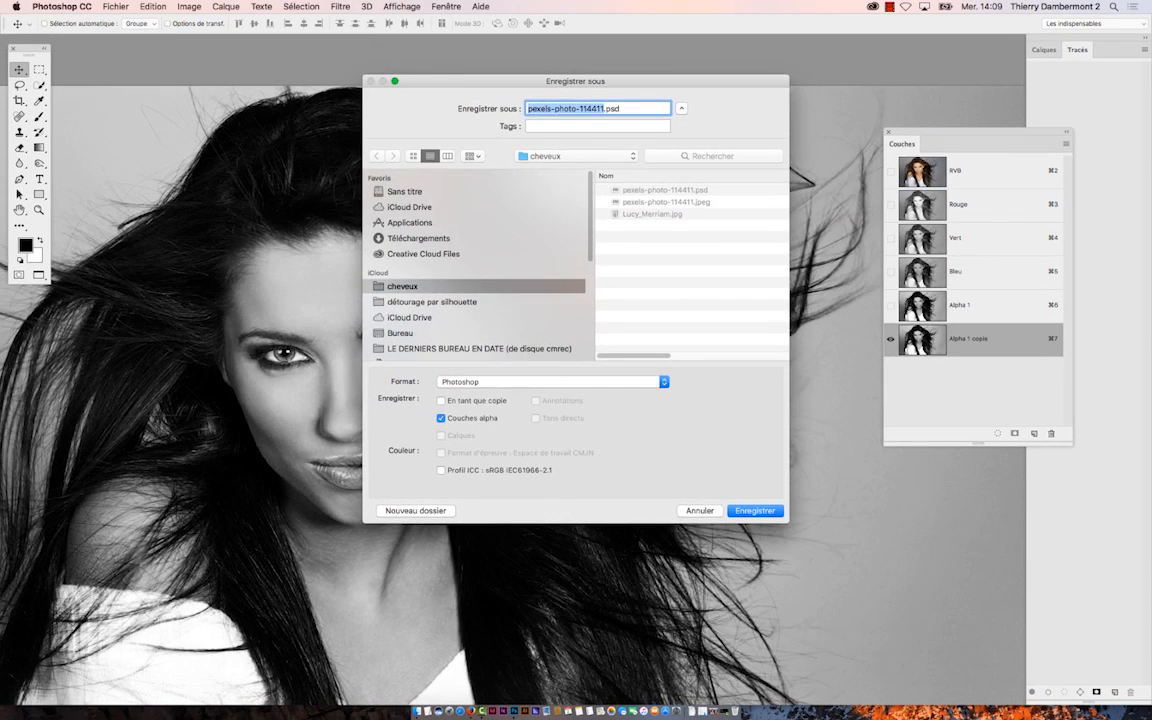
key("Return")
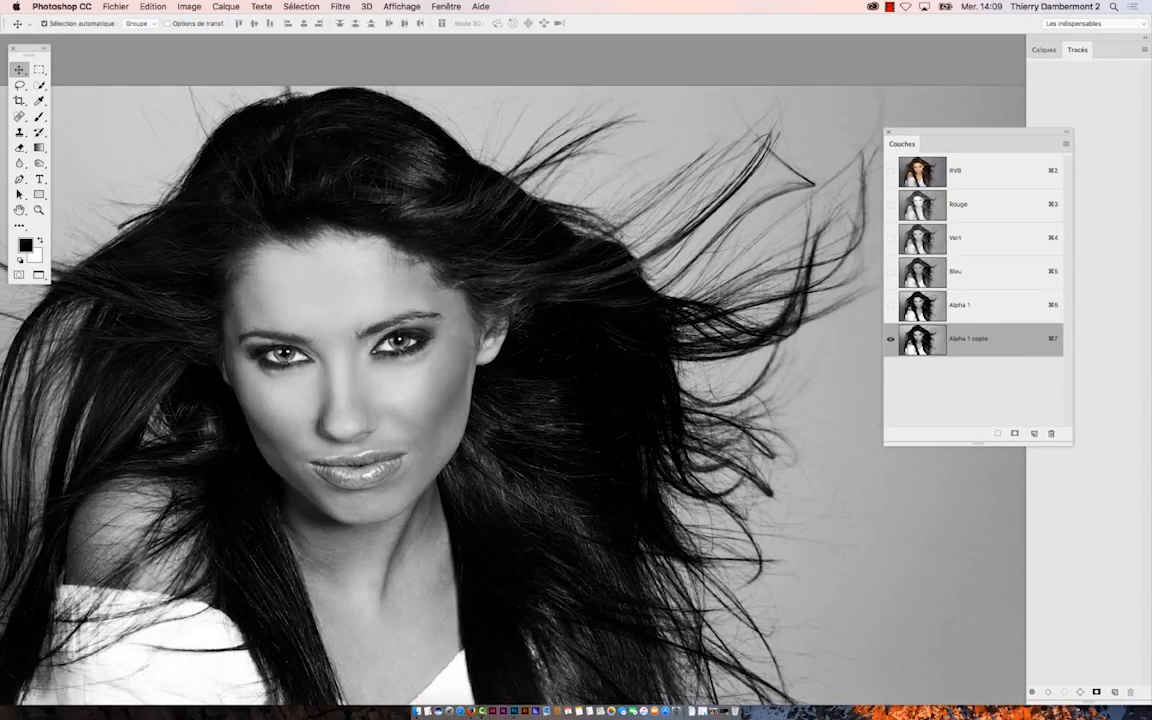
Step: Activate the Dodge tool (Outil Densité -) with its range set to Tons clairs
left_click_drag(705, 373, 582, 325)
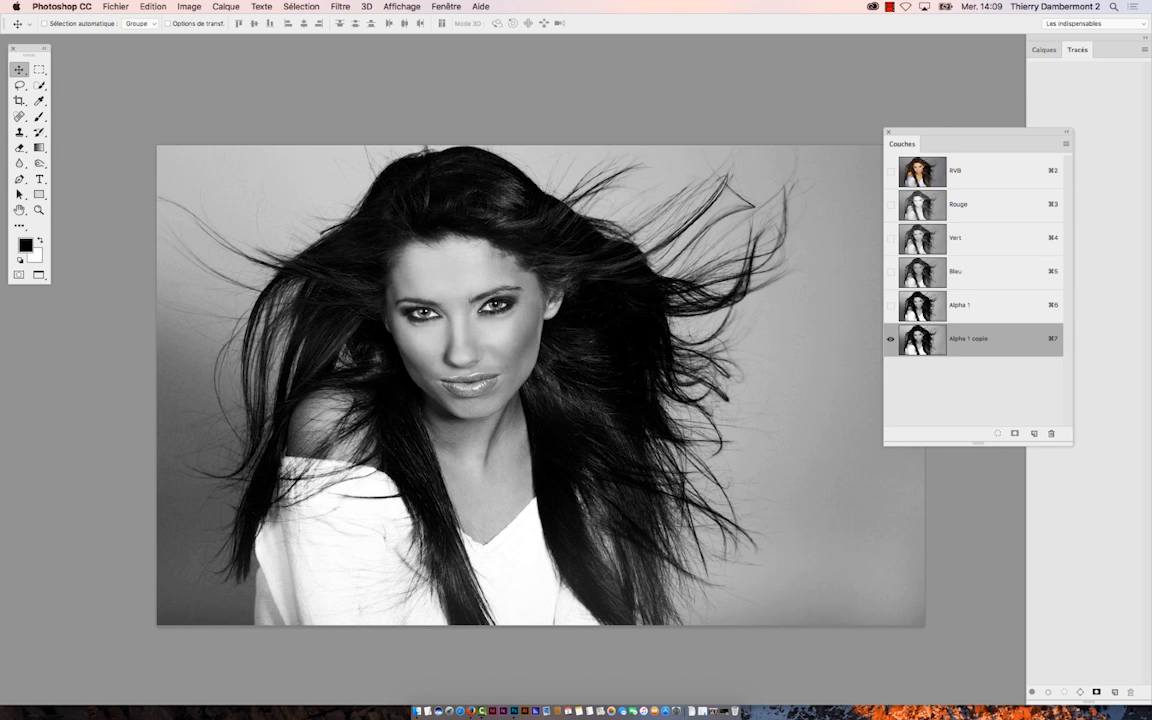
left_click_drag(29, 50, 151, 97)
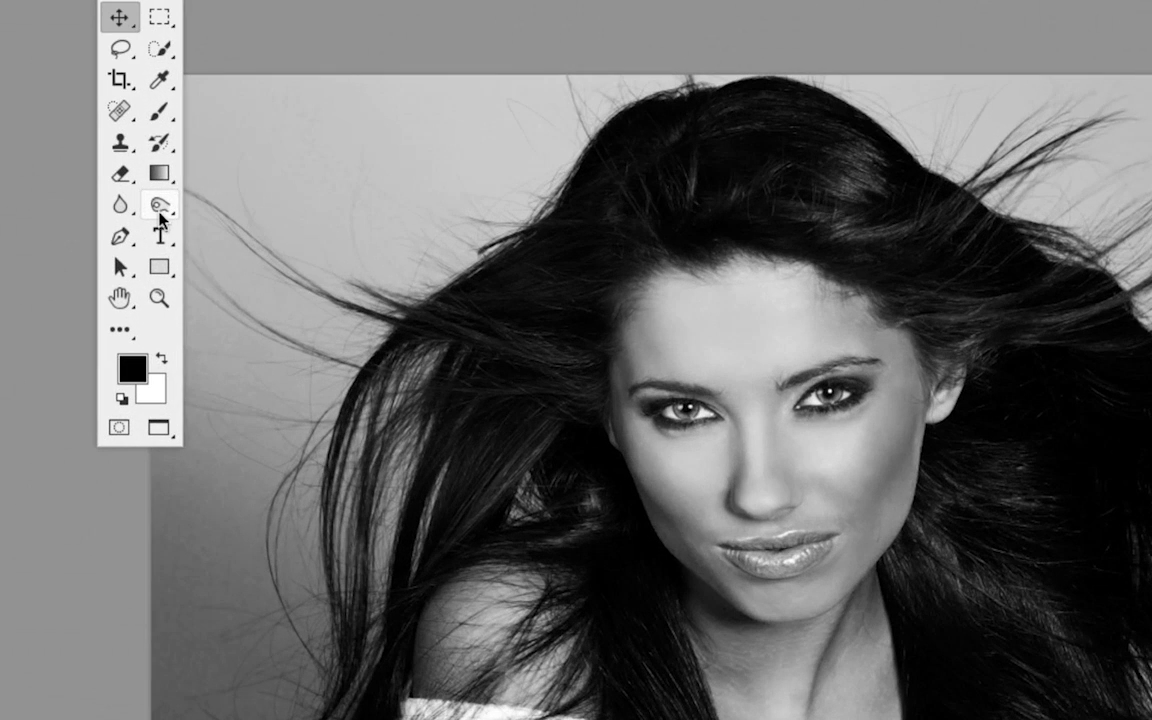
left_click(161, 213)
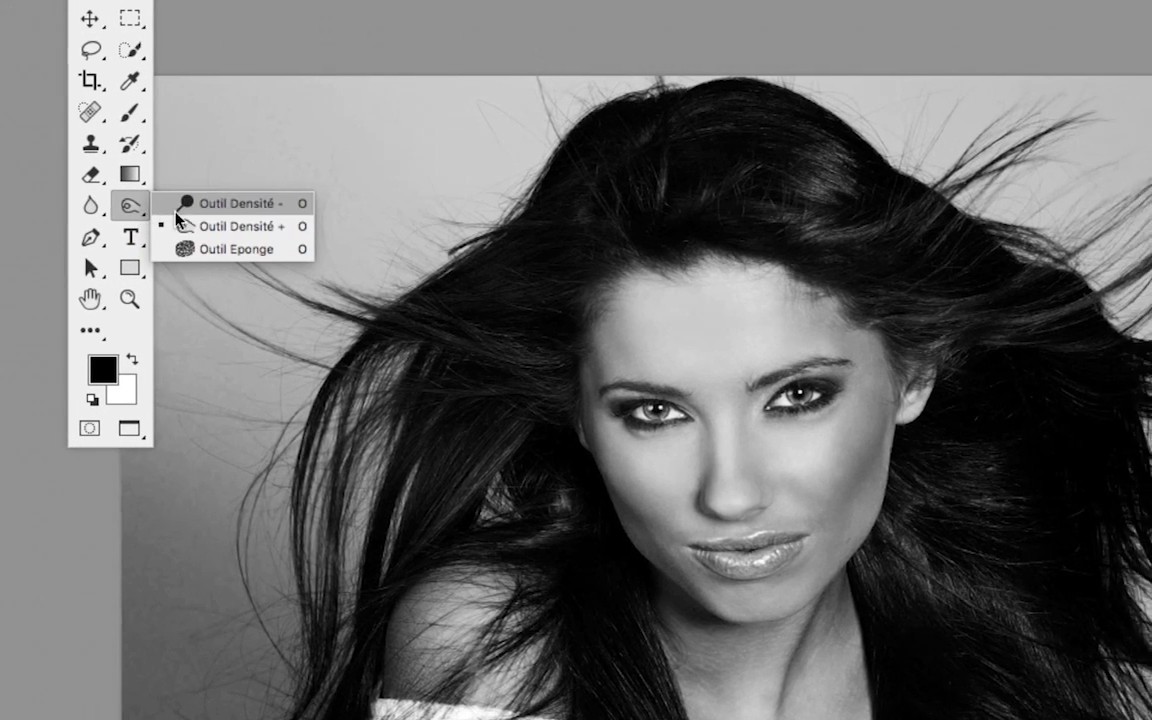
left_click(220, 204)
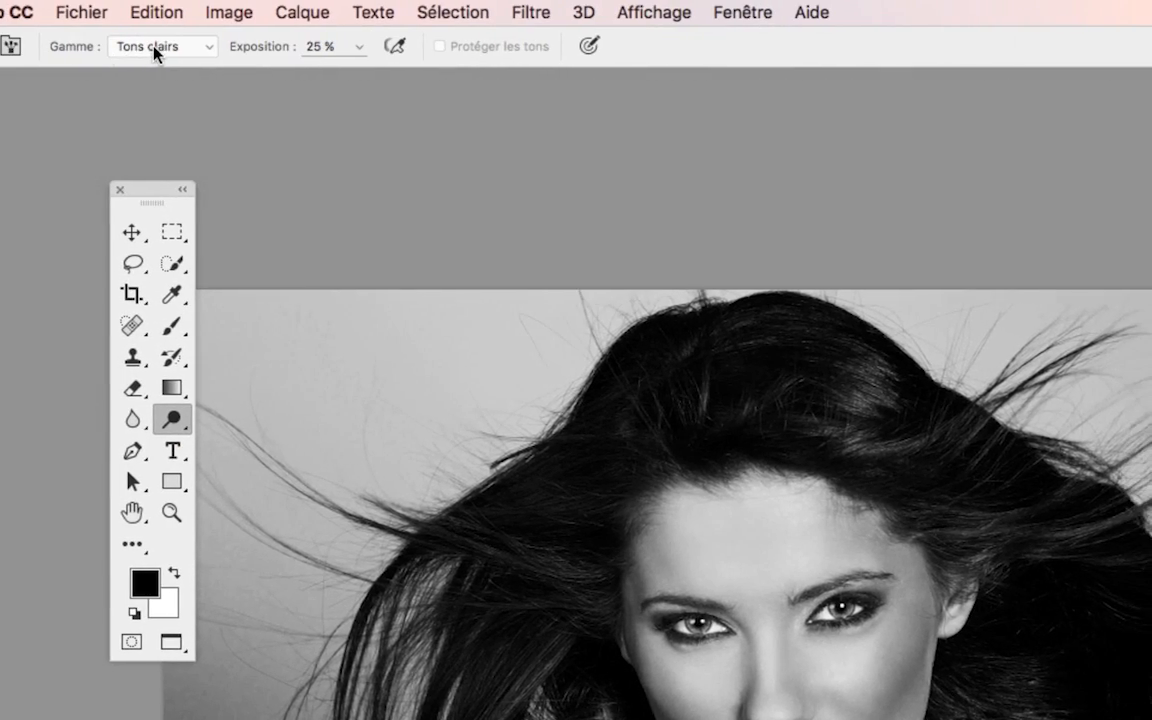
left_click(130, 46)
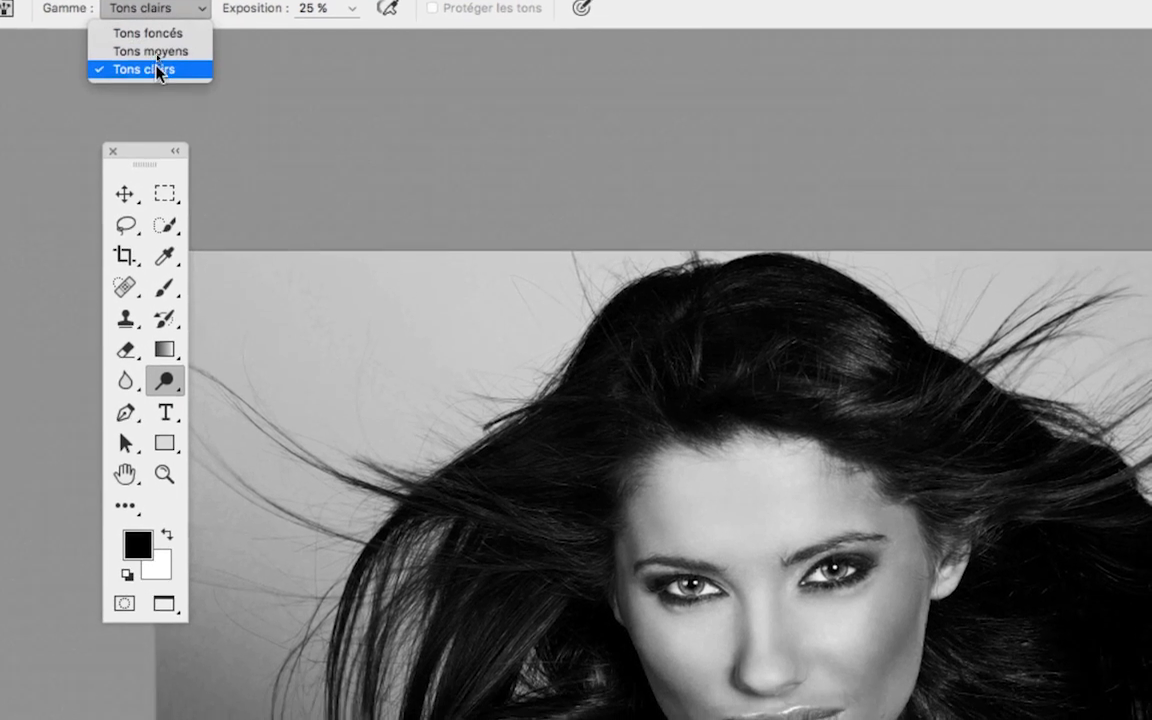
left_click(162, 64)
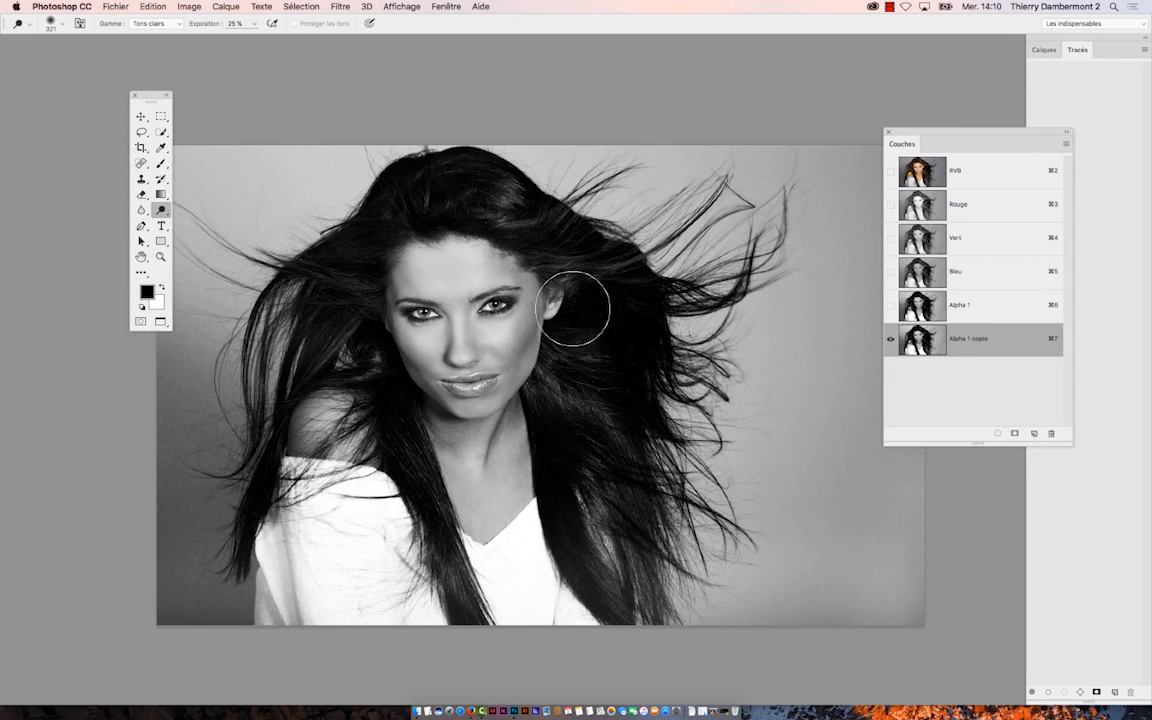
Step: Try to dodge the grey background around the flying hair strands on the image's right side at 25% exposure
left_click_drag(613, 258, 628, 264)
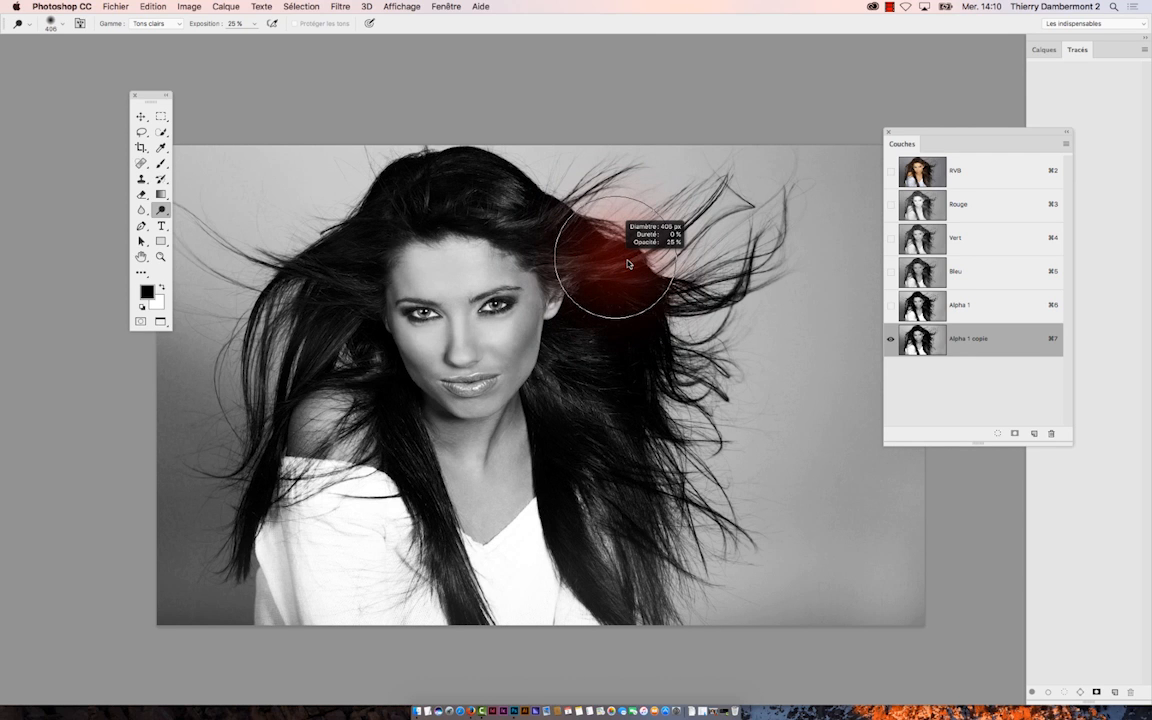
left_click_drag(628, 264, 628, 263)
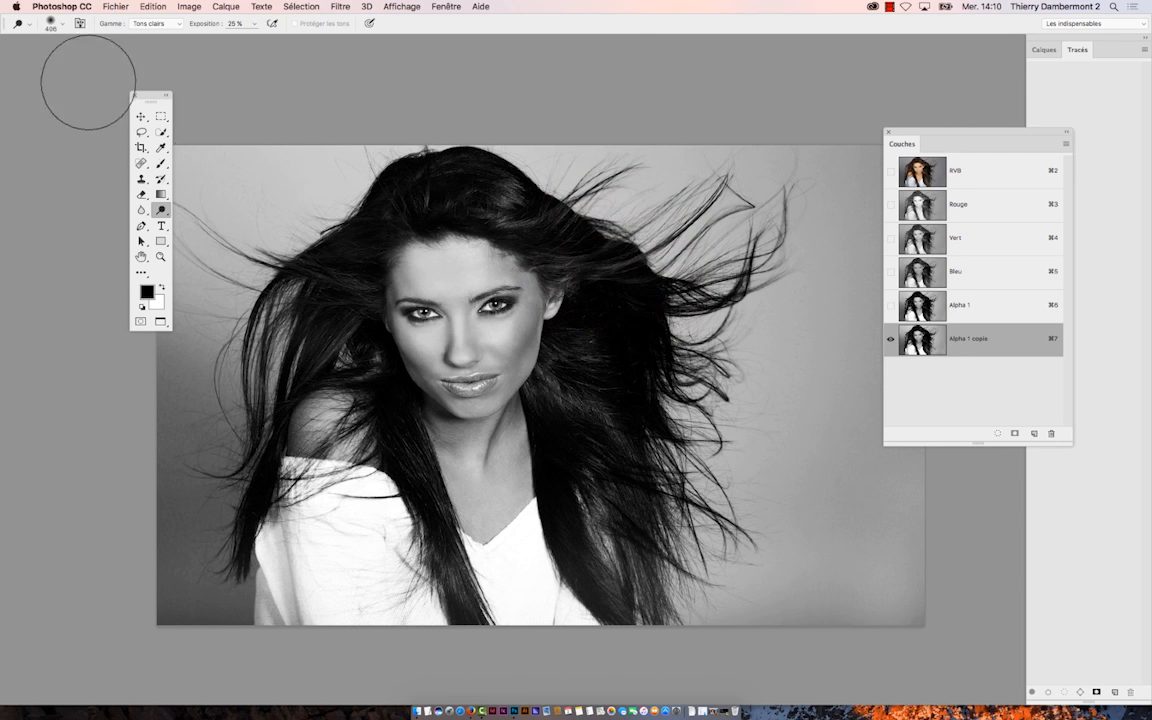
left_click_drag(157, 98, 67, 78)
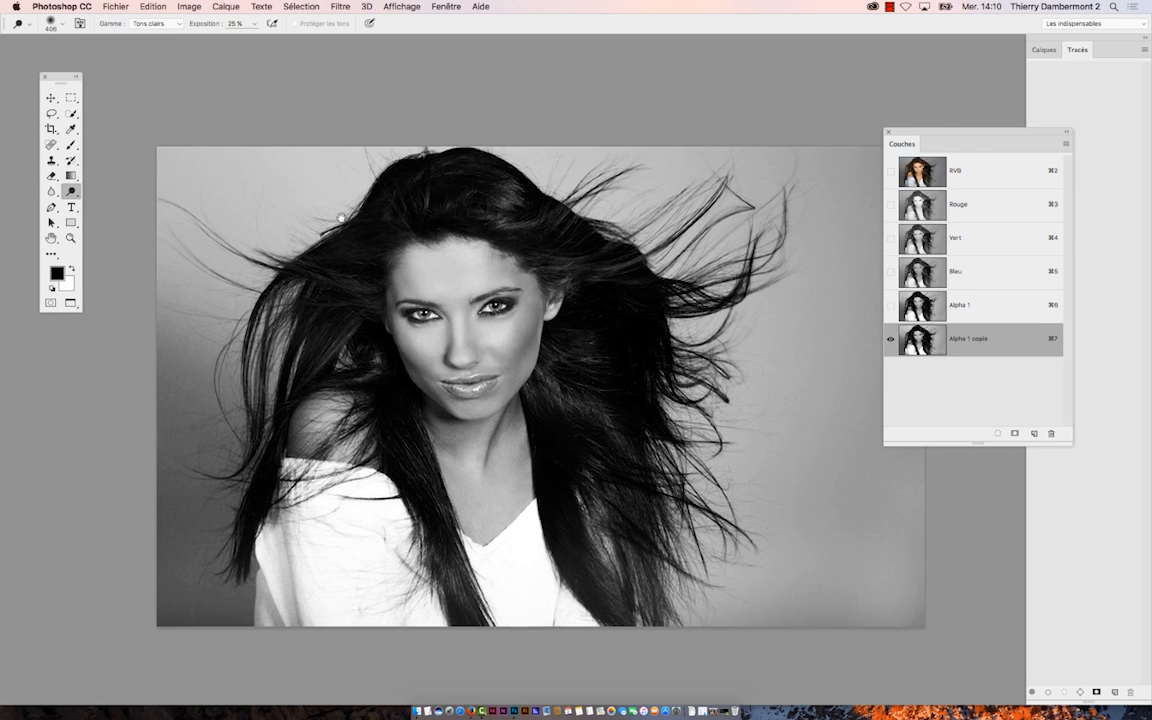
left_click_drag(379, 219, 297, 182)
mouse_move(525, 150)
left_mouse_down()
mouse_move(465, 146)
mouse_move(572, 180)
mouse_move(629, 248)
mouse_move(642, 165)
mouse_move(690, 183)
left_mouse_up()
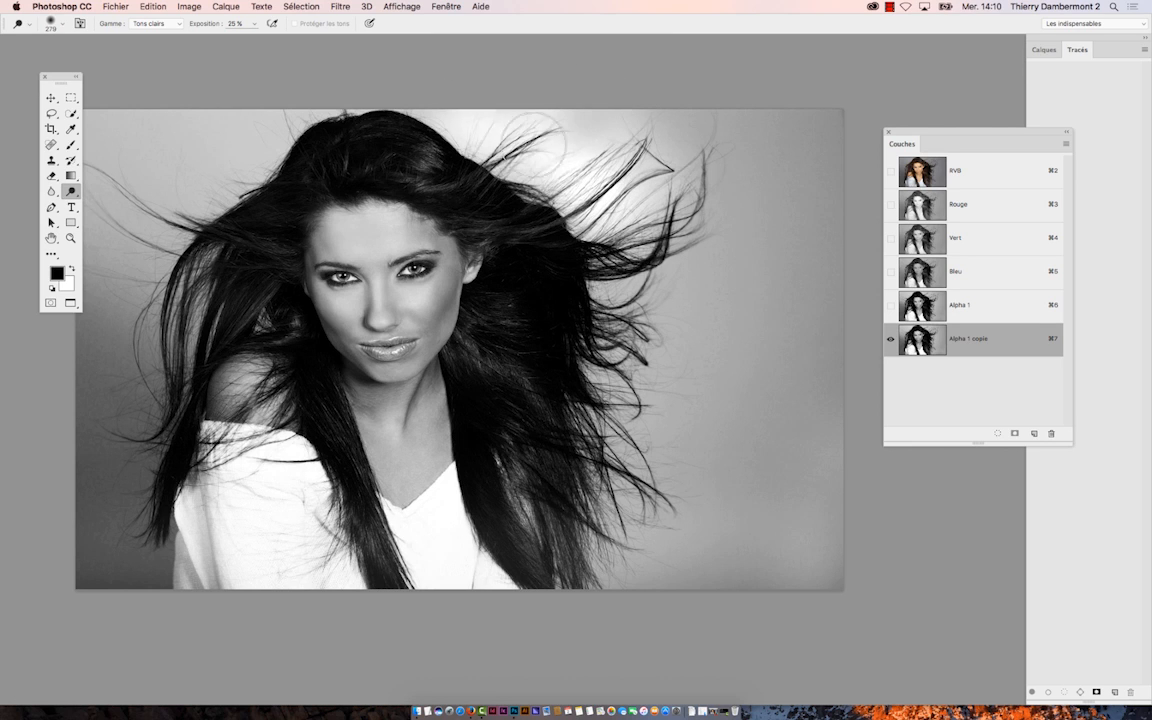
left_click_drag(575, 185, 633, 193)
mouse_move(560, 165)
left_mouse_down()
mouse_move(705, 183)
mouse_move(705, 193)
mouse_move(705, 118)
mouse_move(708, 156)
mouse_move(738, 147)
mouse_move(506, 153)
mouse_move(610, 275)
mouse_move(728, 339)
mouse_move(725, 320)
left_mouse_up()
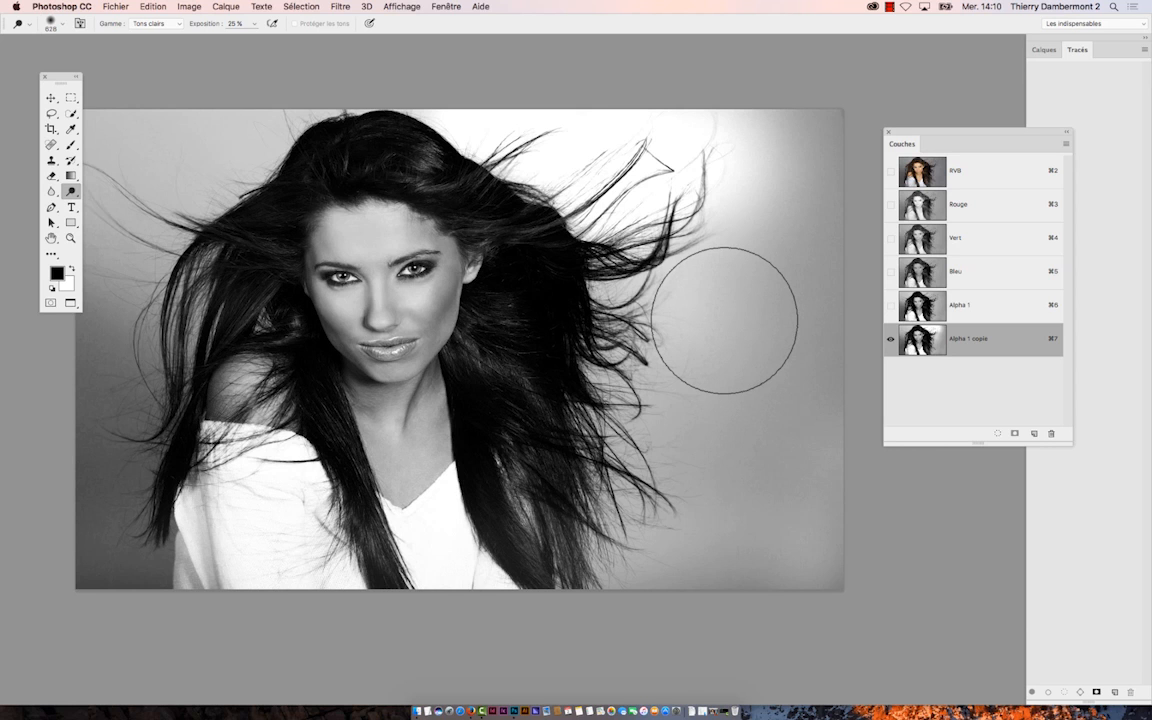
left_click_drag(724, 320, 703, 320)
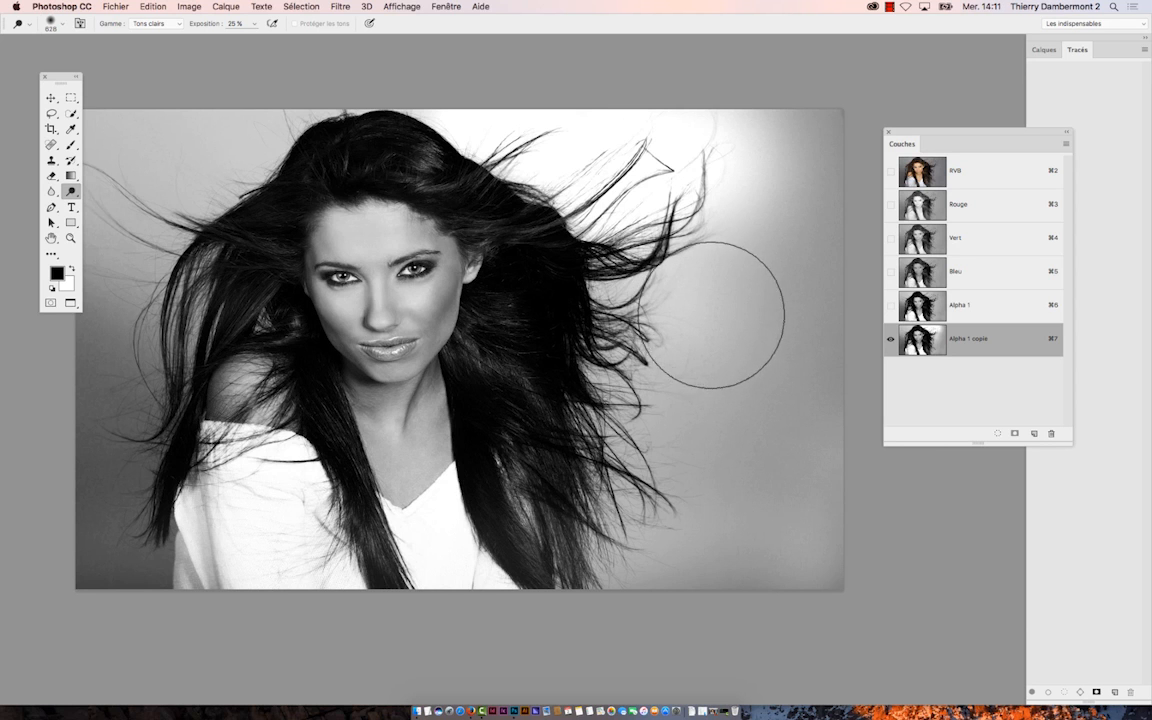
Step: Undo the background dodging and lower the Dodge tool's exposure to 10%
scroll(628, 195, "up", 3)
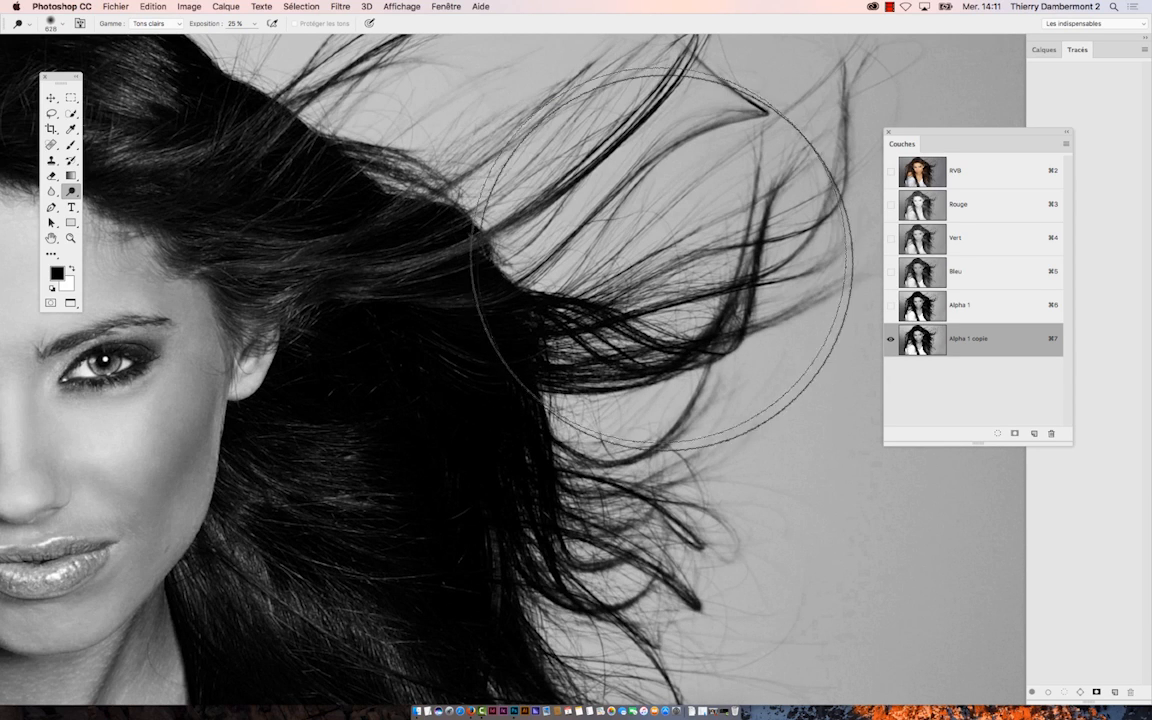
scroll(661, 258, "down", 5)
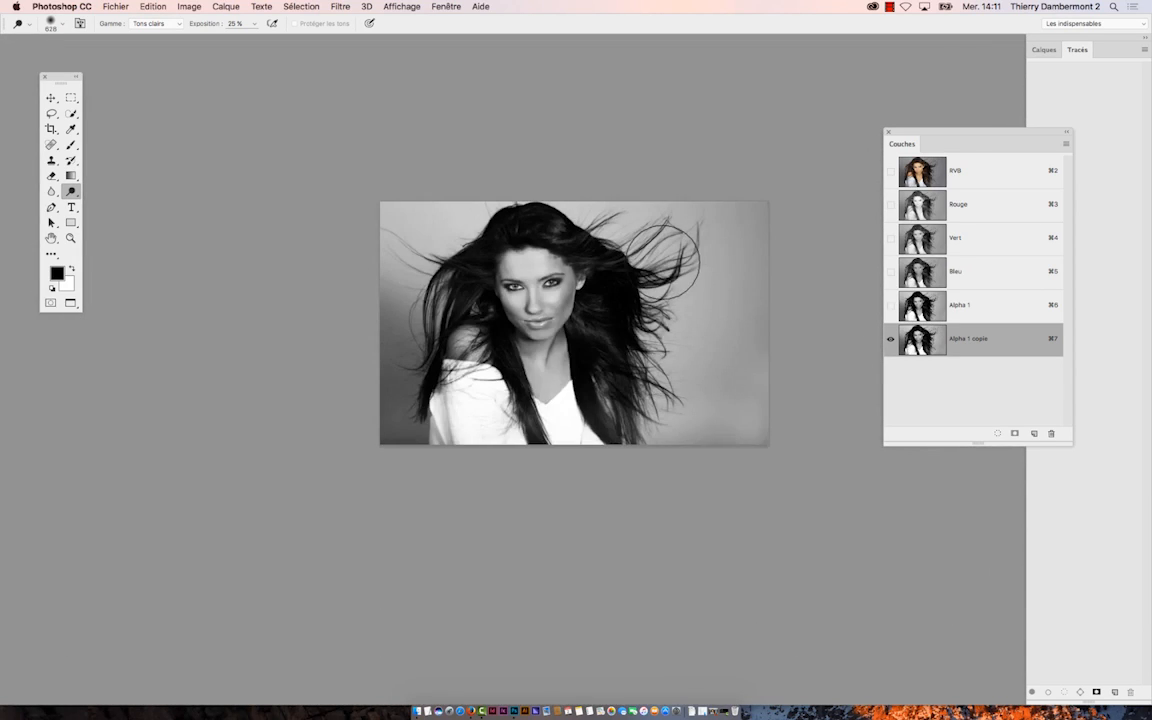
scroll(663, 258, "up", 2)
left_click_drag(598, 241, 461, 216)
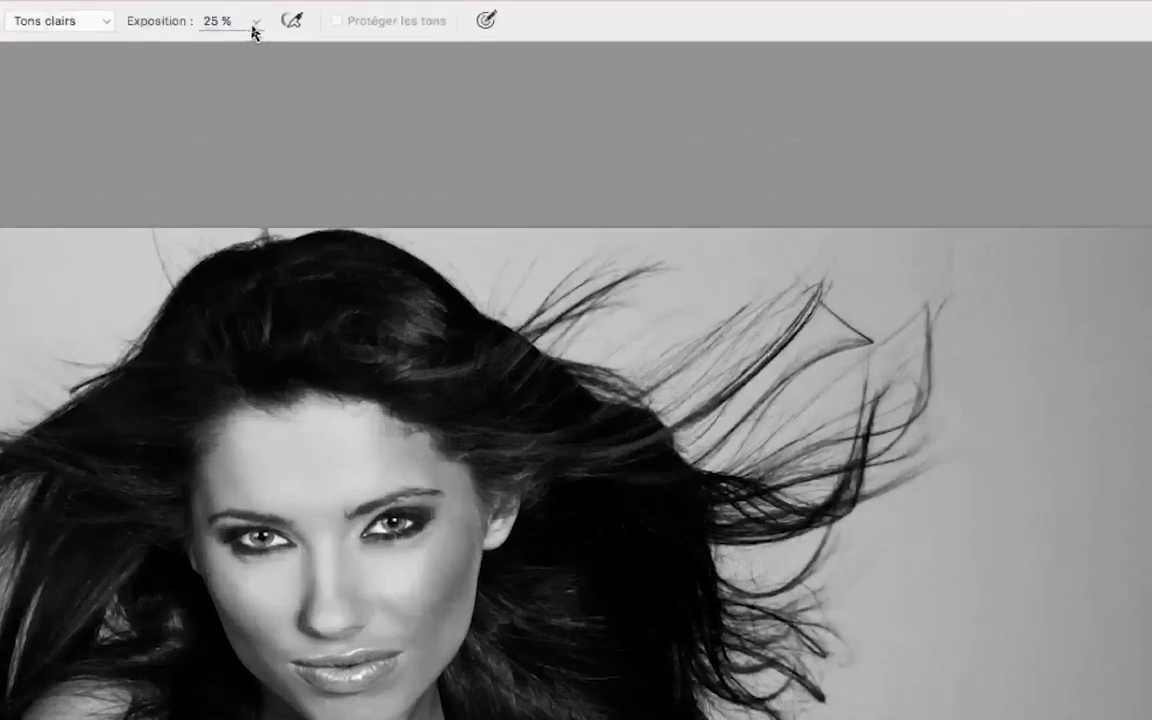
left_click(253, 28)
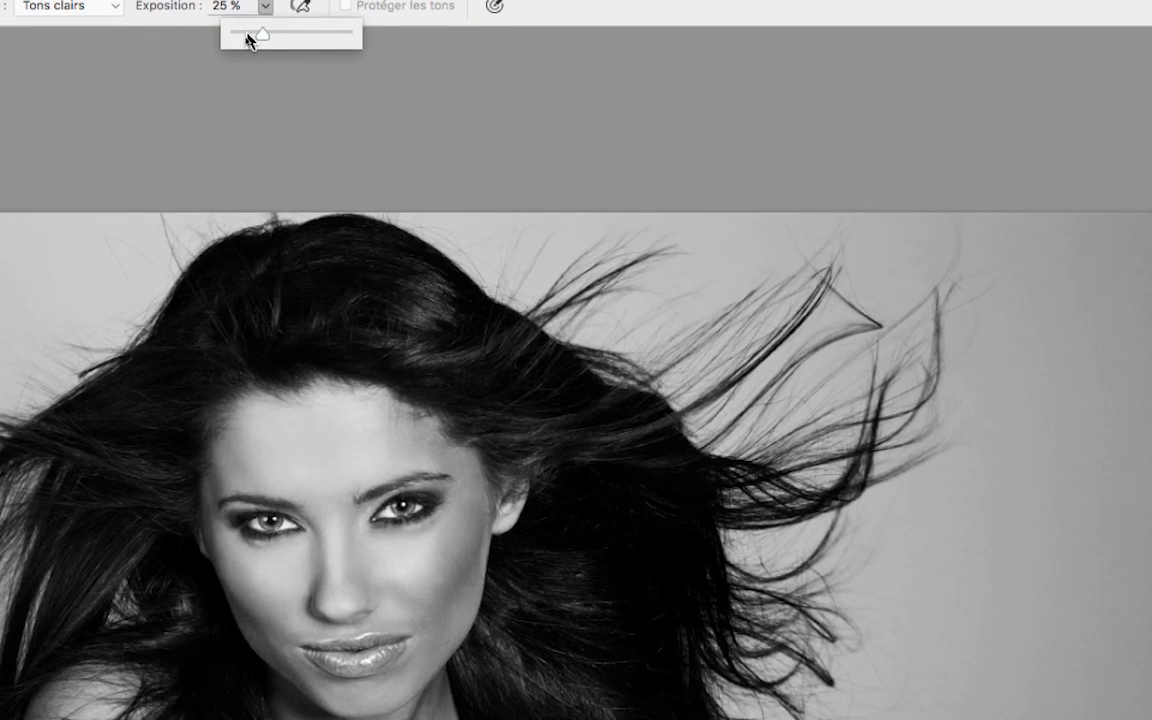
left_click(233, 50)
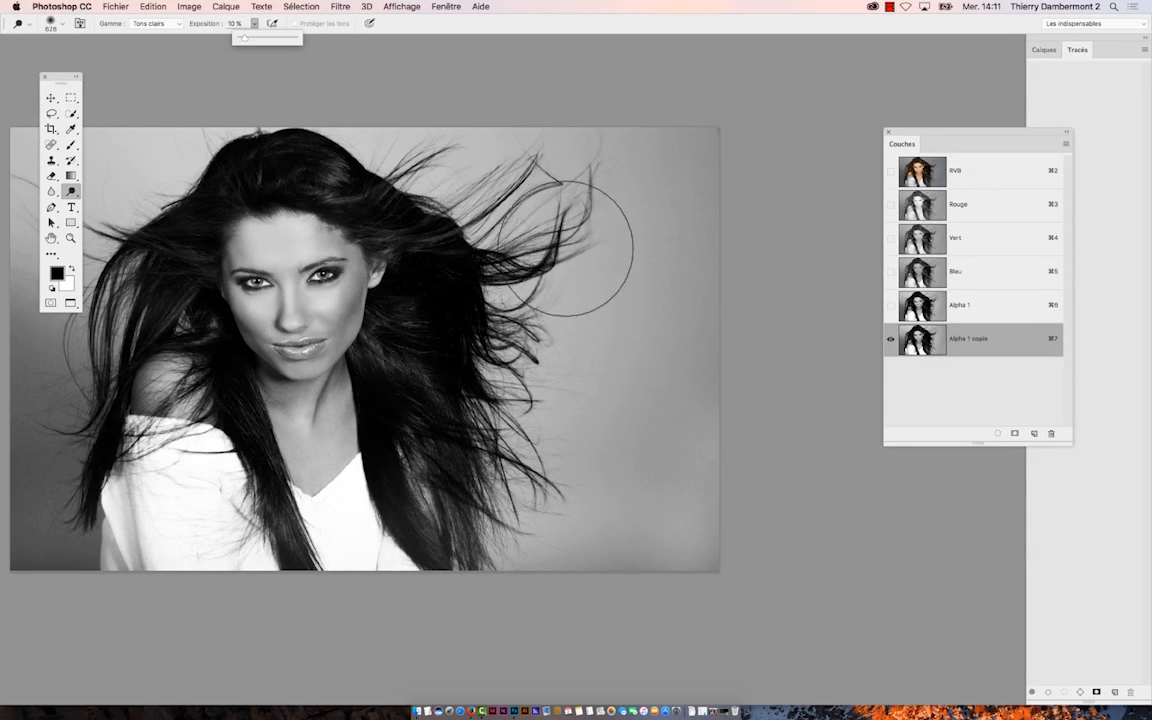
Step: Dodge the background around the upper flying hair strands on the image's right side with a smaller brush
mouse_move(590, 305)
left_mouse_down()
mouse_move(632, 308)
mouse_move(607, 193)
mouse_move(470, 232)
mouse_move(452, 258)
mouse_move(481, 258)
left_mouse_up()
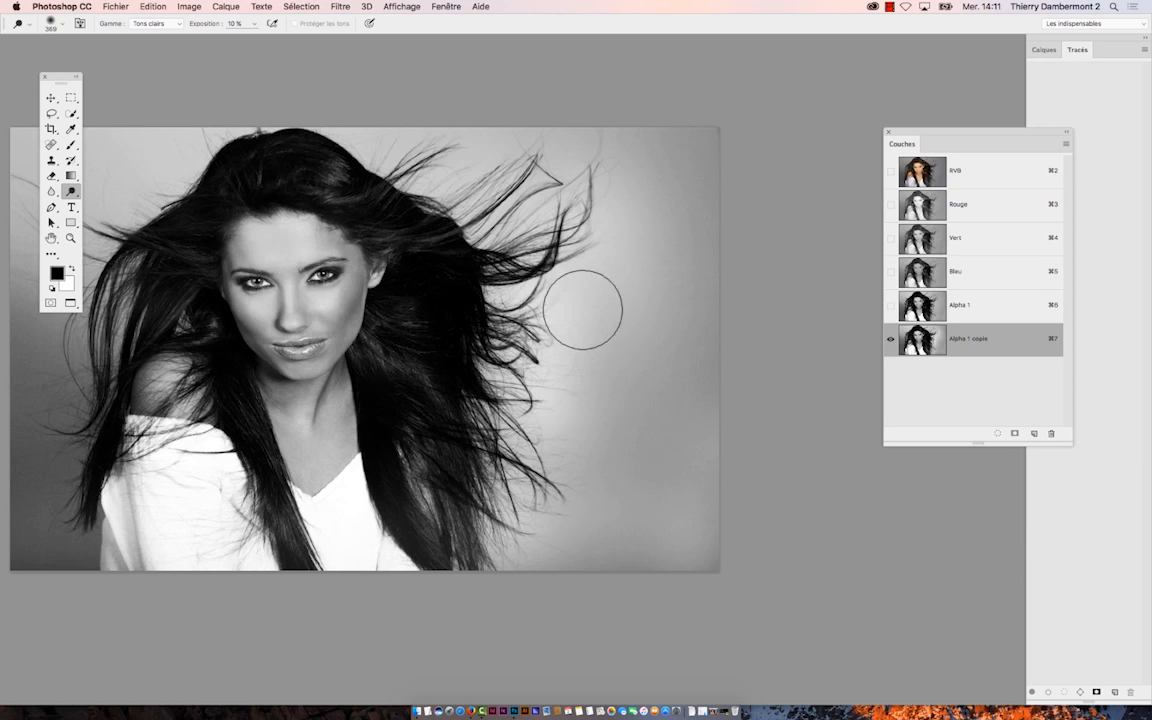
mouse_move(583, 310)
left_mouse_down()
mouse_move(563, 265)
mouse_move(628, 248)
left_mouse_up()
mouse_move(598, 198)
left_mouse_down()
mouse_move(411, 123)
mouse_move(424, 182)
left_mouse_up()
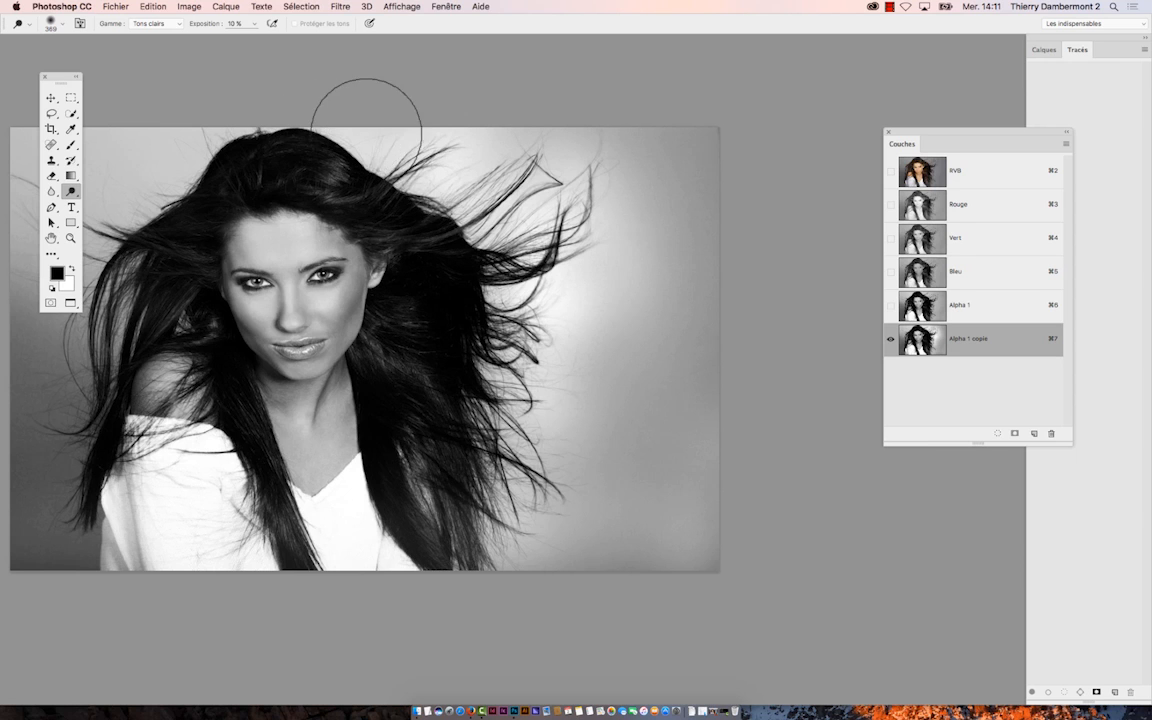
scroll(366, 128, "up", 3)
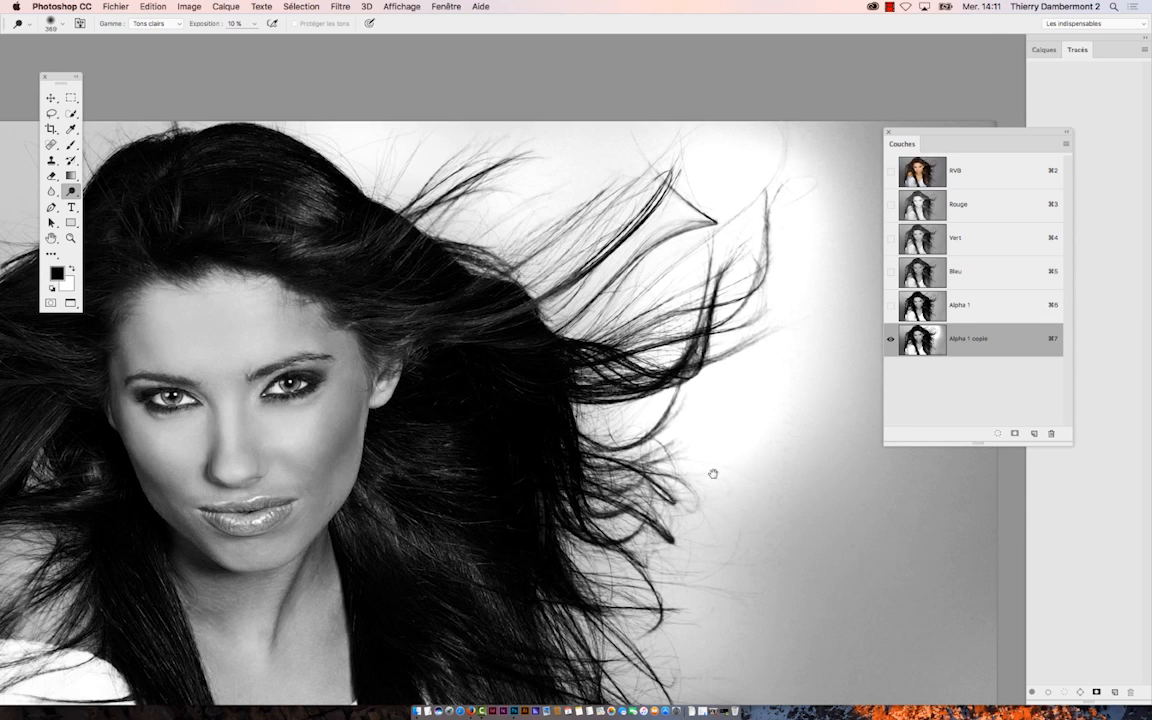
Step: Dodge the background along the lower hair strands on the image's right side toward white
left_click_drag(713, 473, 704, 260)
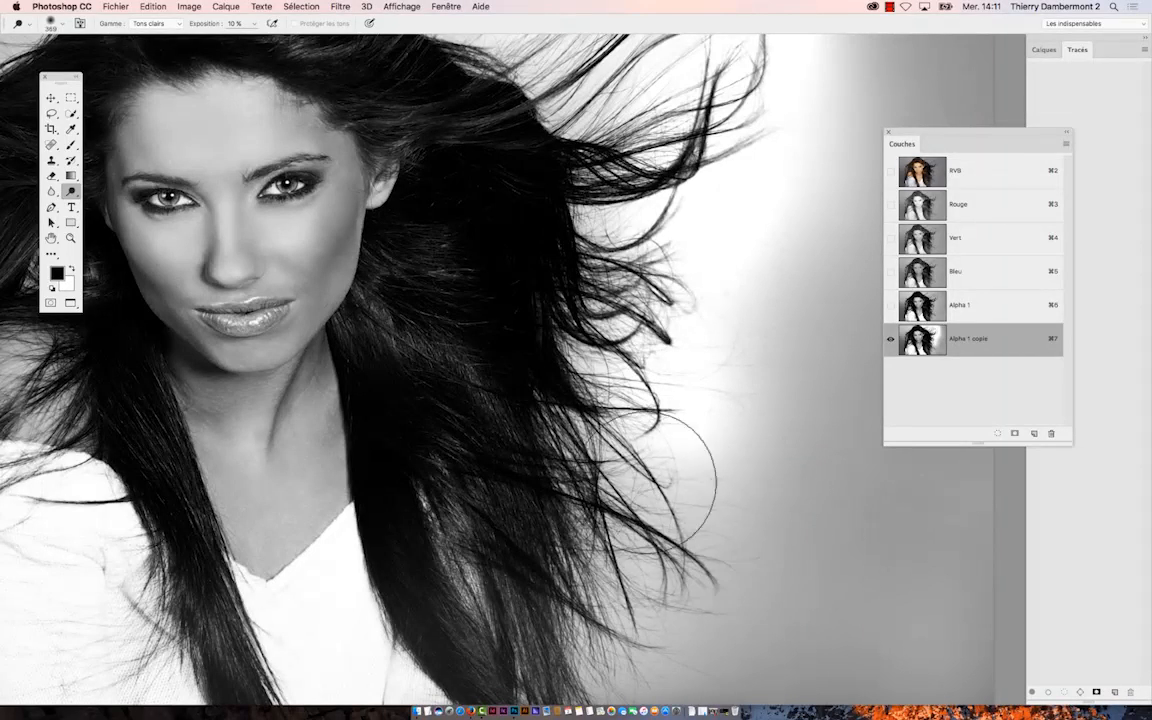
scroll(650, 470, "down", 5)
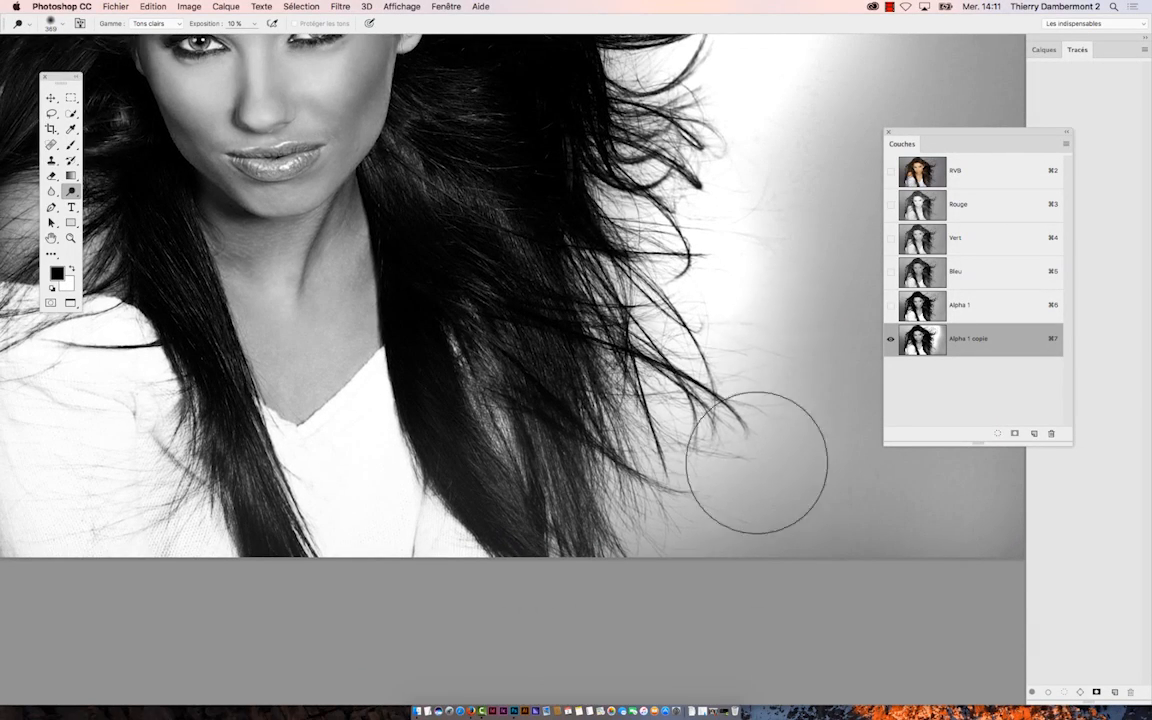
mouse_move(731, 272)
left_mouse_down()
mouse_move(701, 439)
mouse_move(653, 450)
mouse_move(685, 534)
mouse_move(734, 573)
mouse_move(801, 311)
mouse_move(774, 180)
mouse_move(692, 519)
left_mouse_up()
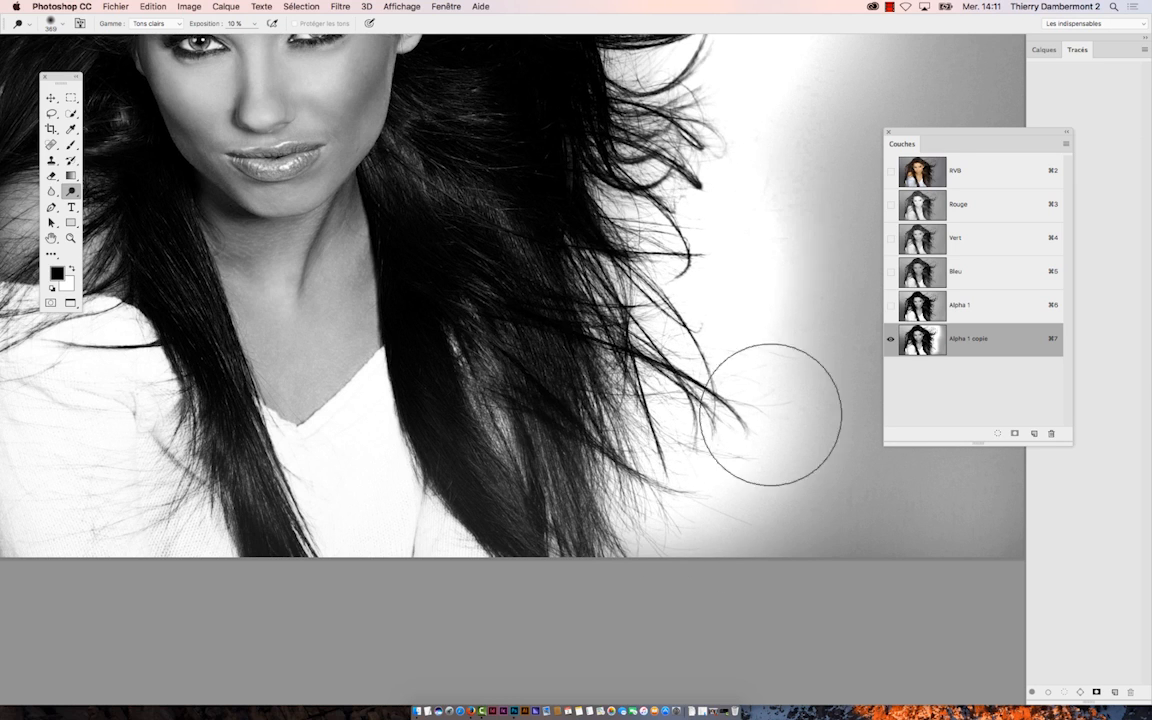
Step: Dodge the grey background around the hair on the image's left side, from beside the head down past the shoulder
left_click(735, 378, "alt")
left_click(736, 380, "alt")
left_click_drag(577, 337, 759, 407)
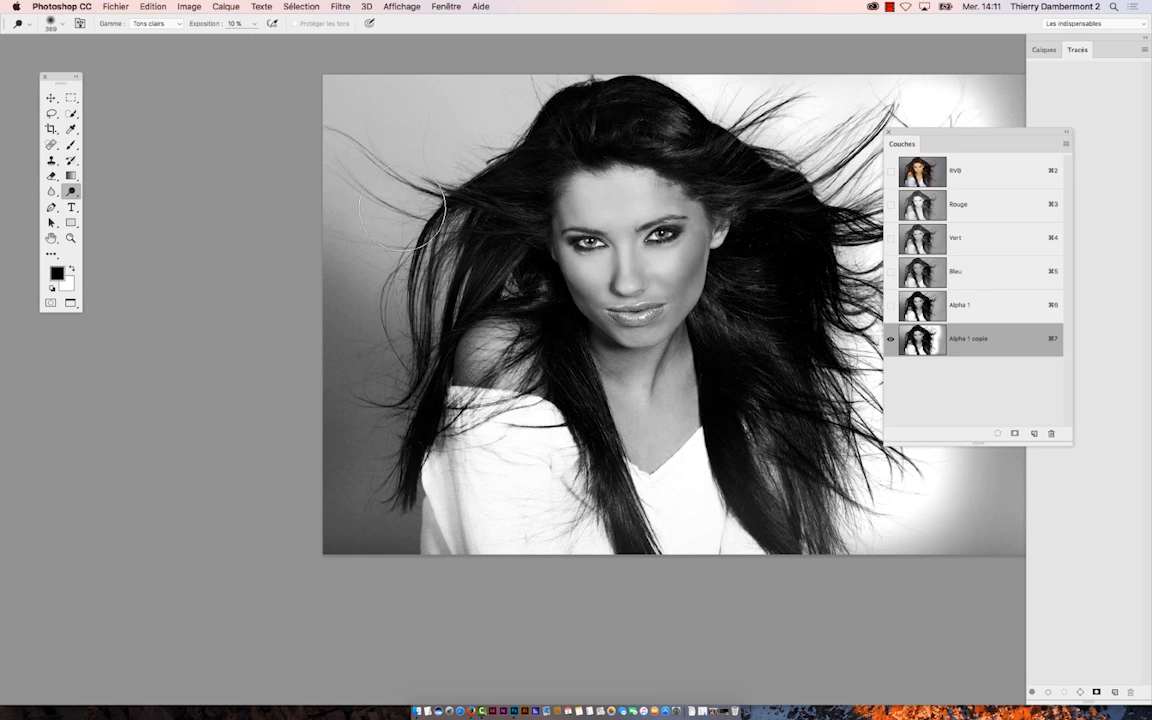
mouse_move(437, 144)
left_mouse_down()
mouse_move(489, 155)
mouse_move(543, 112)
left_mouse_up()
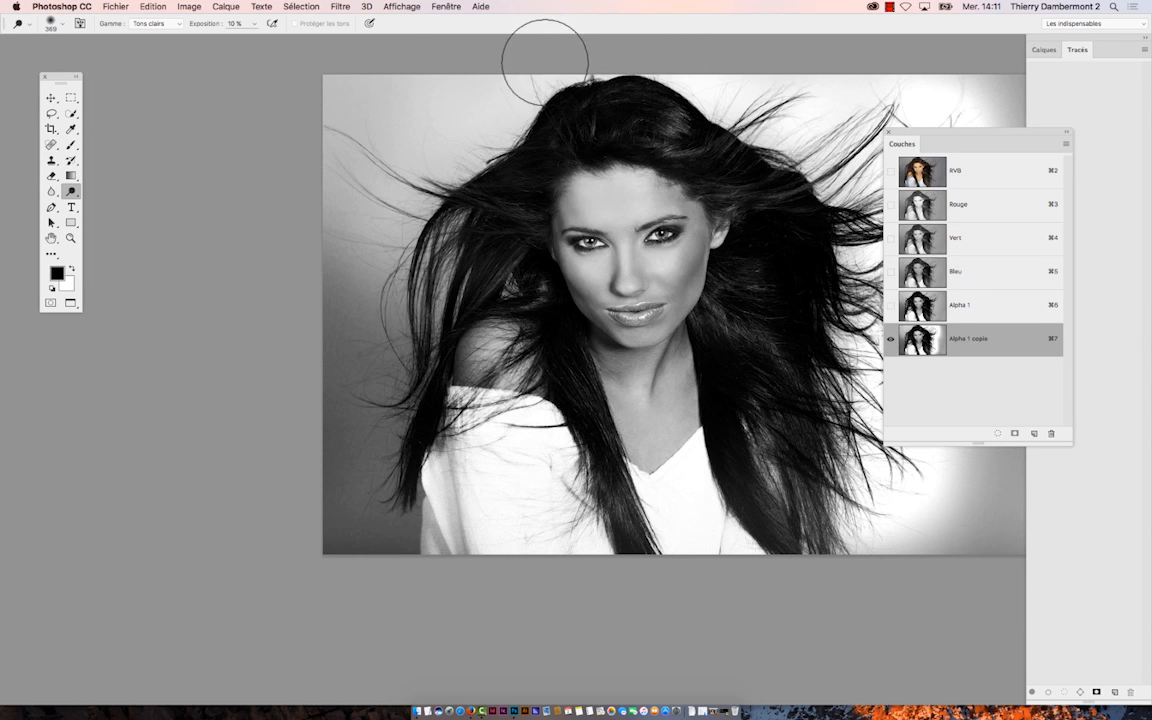
left_click_drag(463, 165, 379, 238)
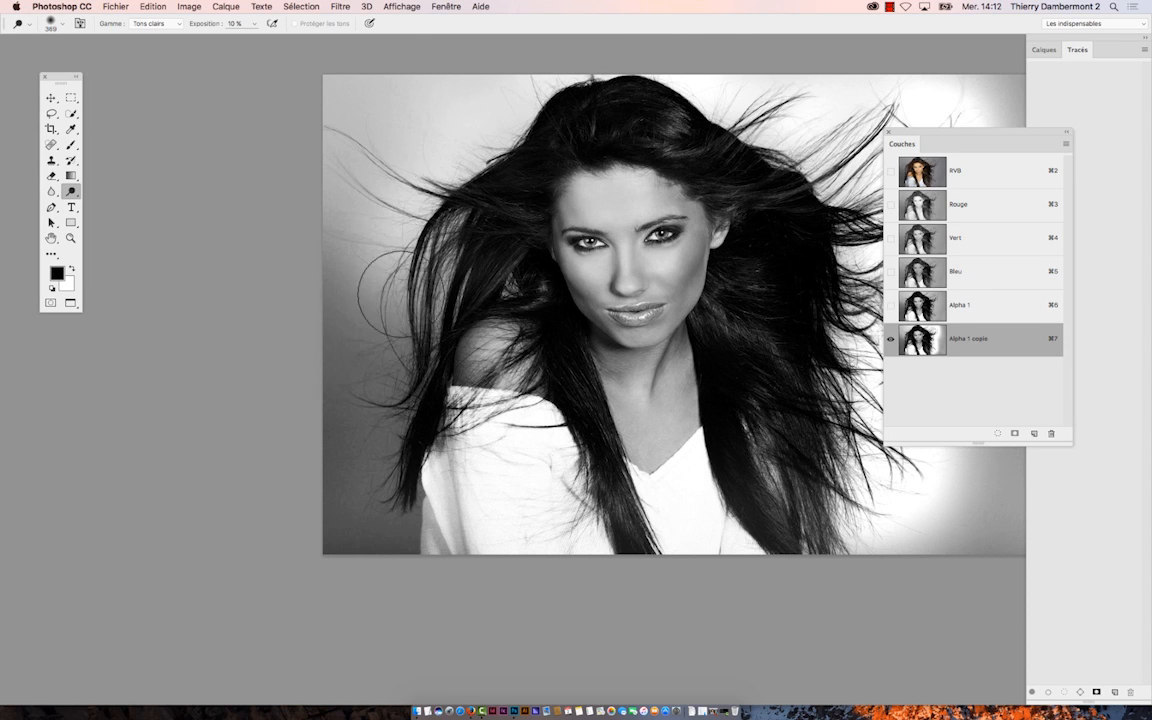
left_click_drag(398, 288, 367, 218)
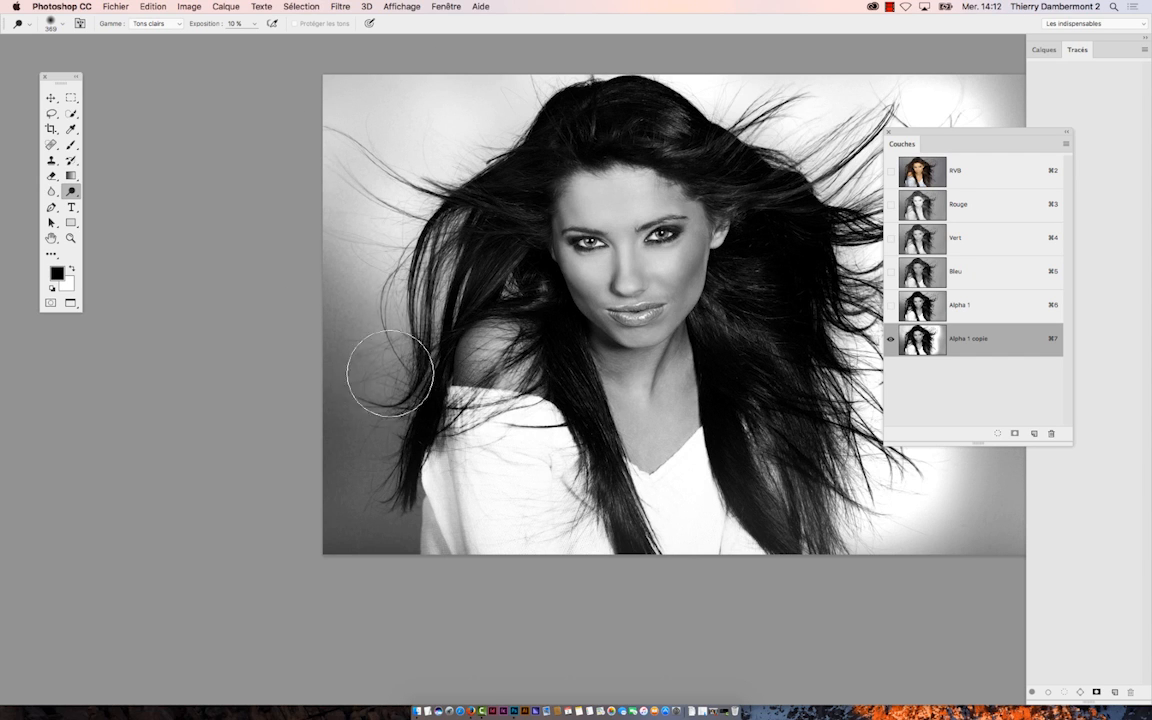
left_click_drag(390, 373, 358, 481)
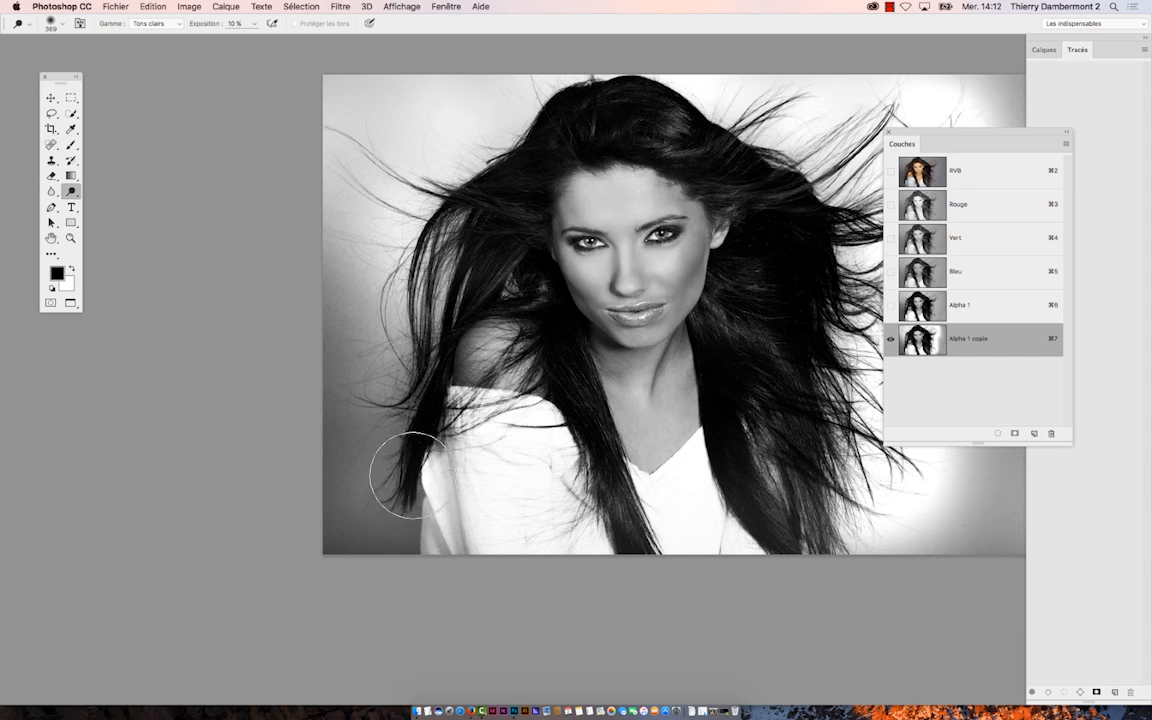
Step: Reduce the Dodge brush size to 242 and whiten the background around the upper flying strands on the image's left side
scroll(399, 530, "up", 3)
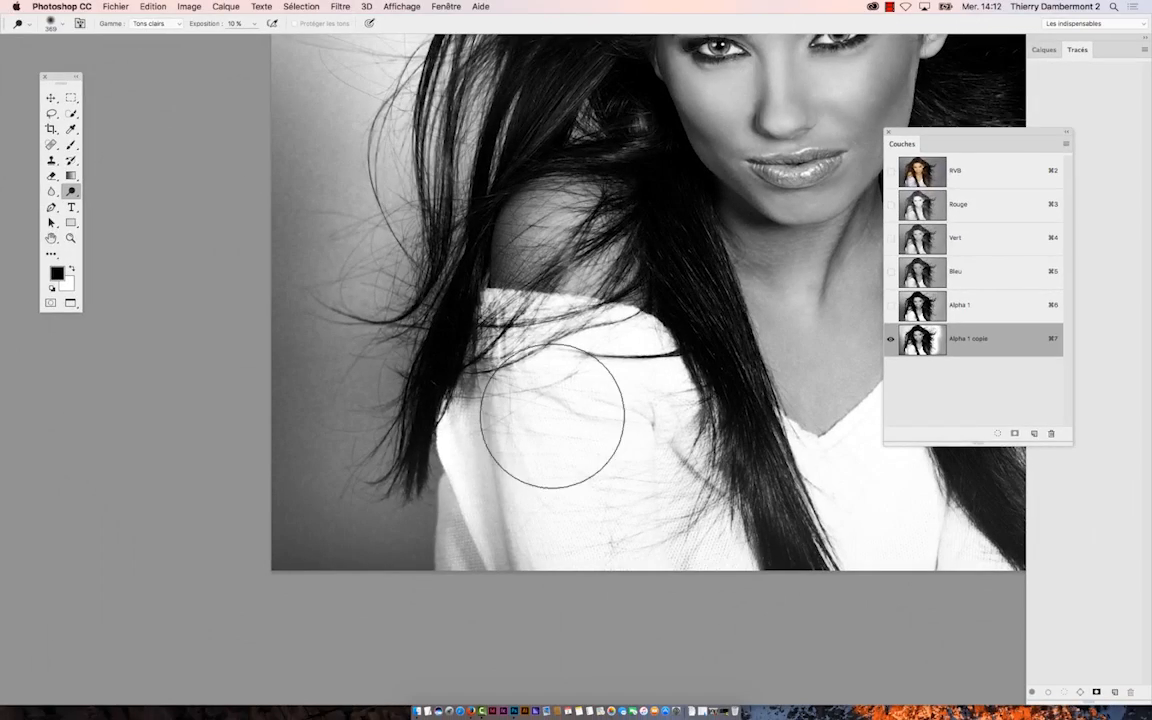
left_click_drag(408, 345, 332, 345)
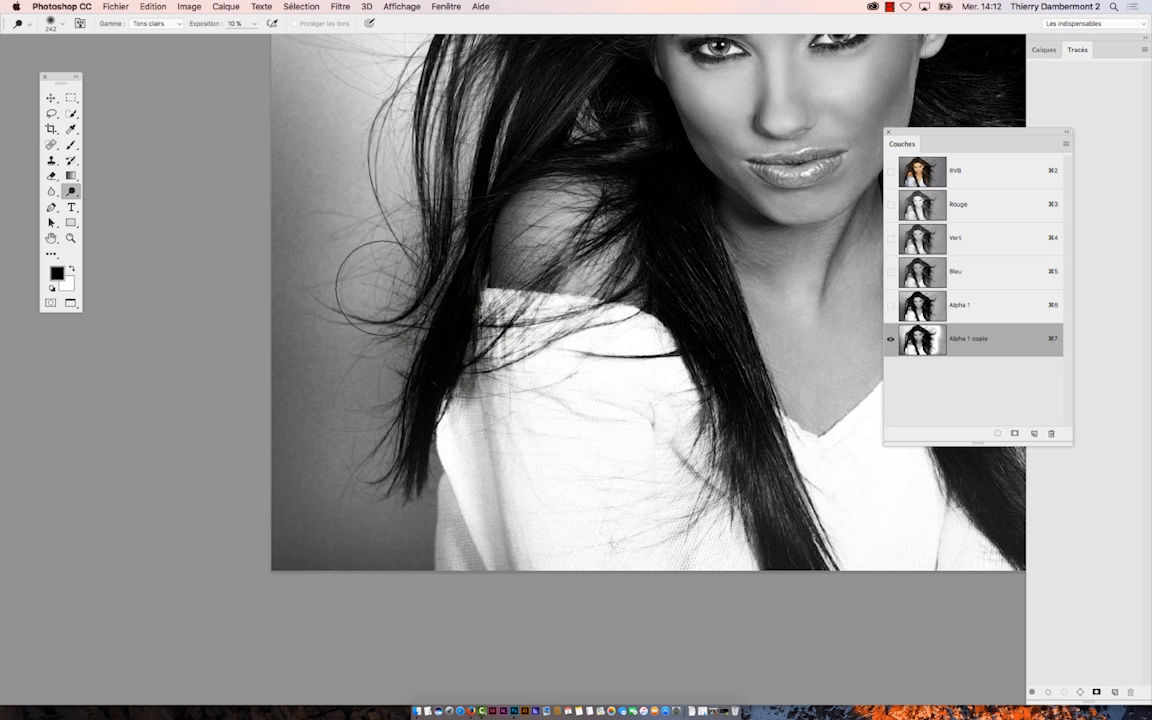
scroll(288, 244, "up", 5)
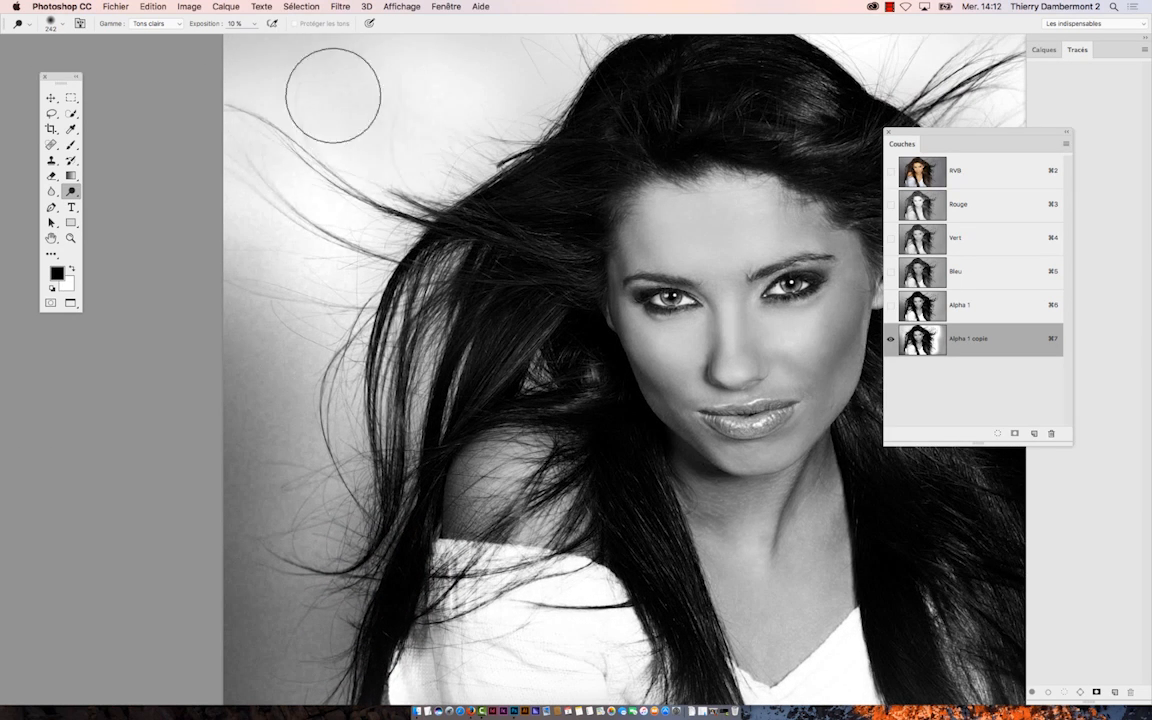
scroll(265, 170, "up", 5)
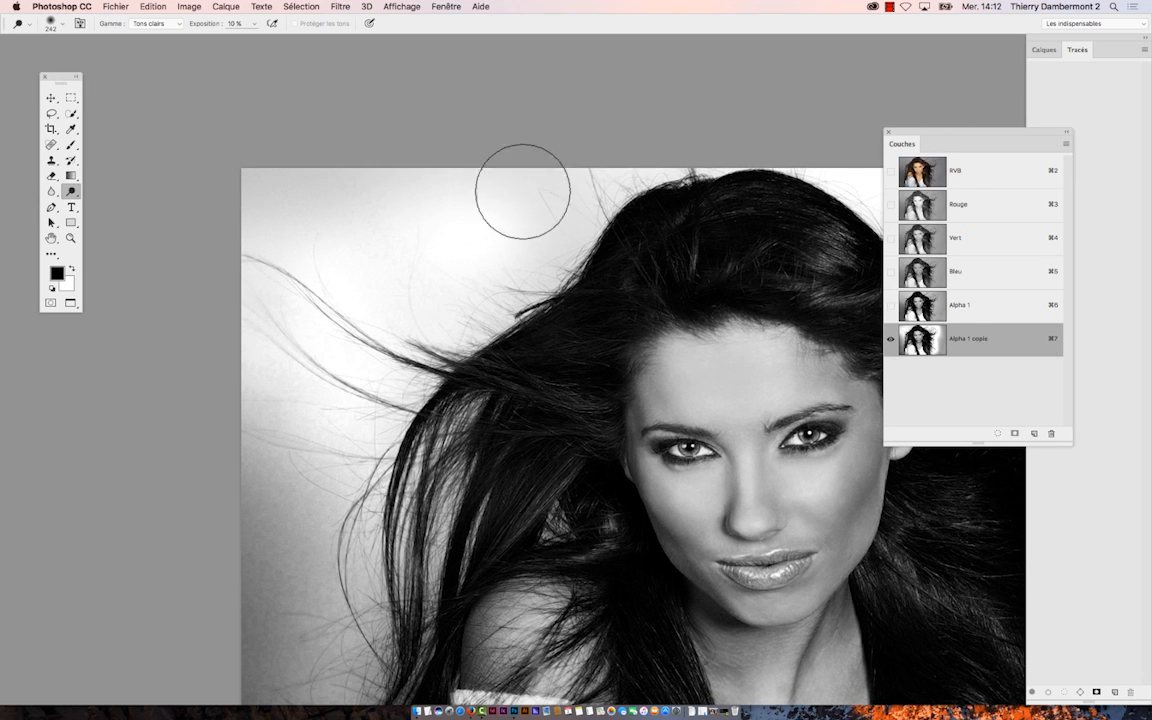
left_click_drag(650, 295, 632, 165)
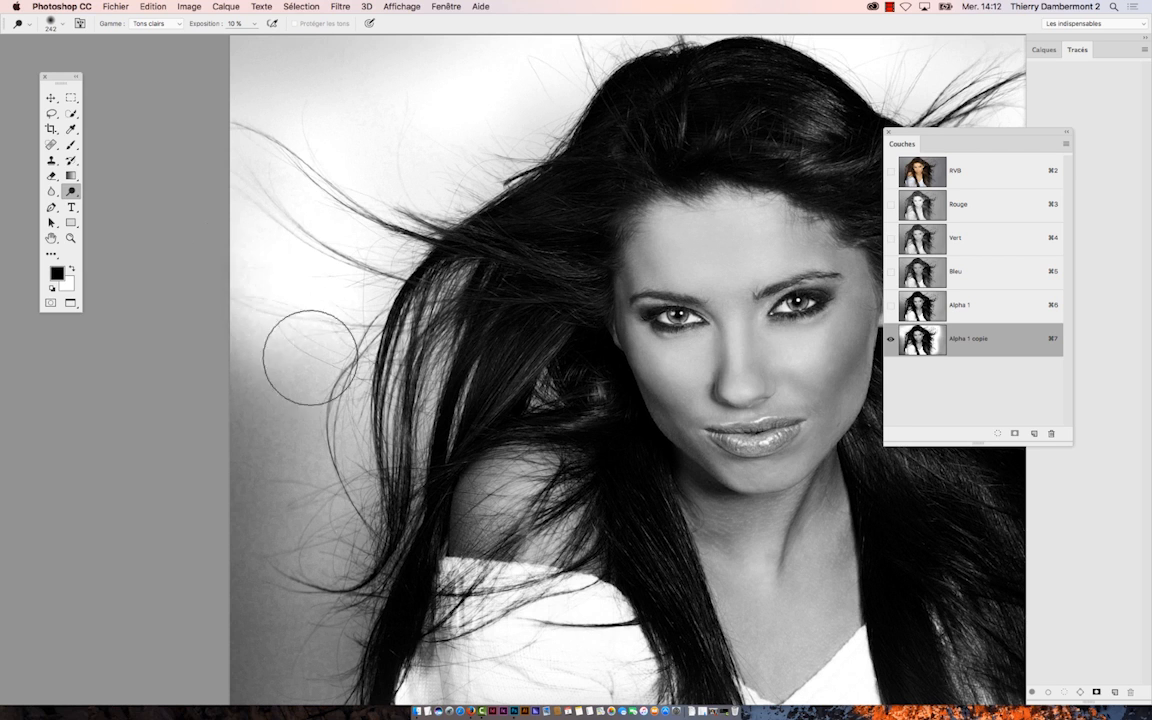
left_click_drag(268, 338, 322, 430)
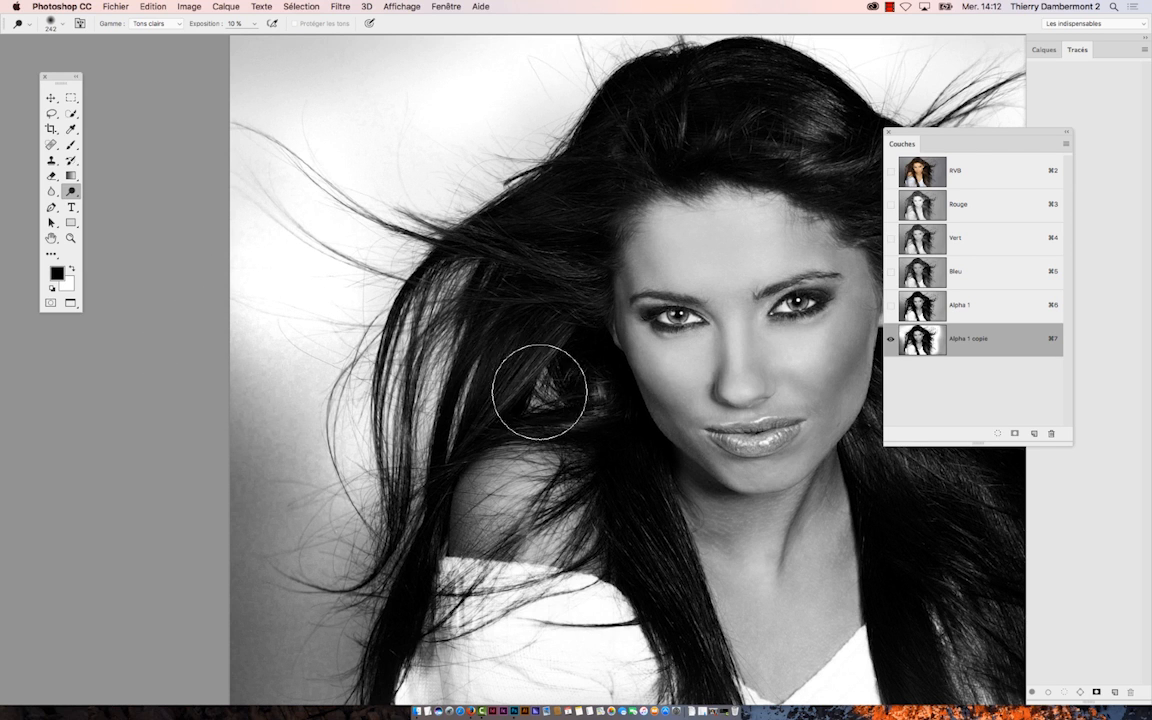
Step: Dodge the background along the middle and lower hair strands beside the shoulder on the image's left side
left_click_drag(389, 402, 428, 277)
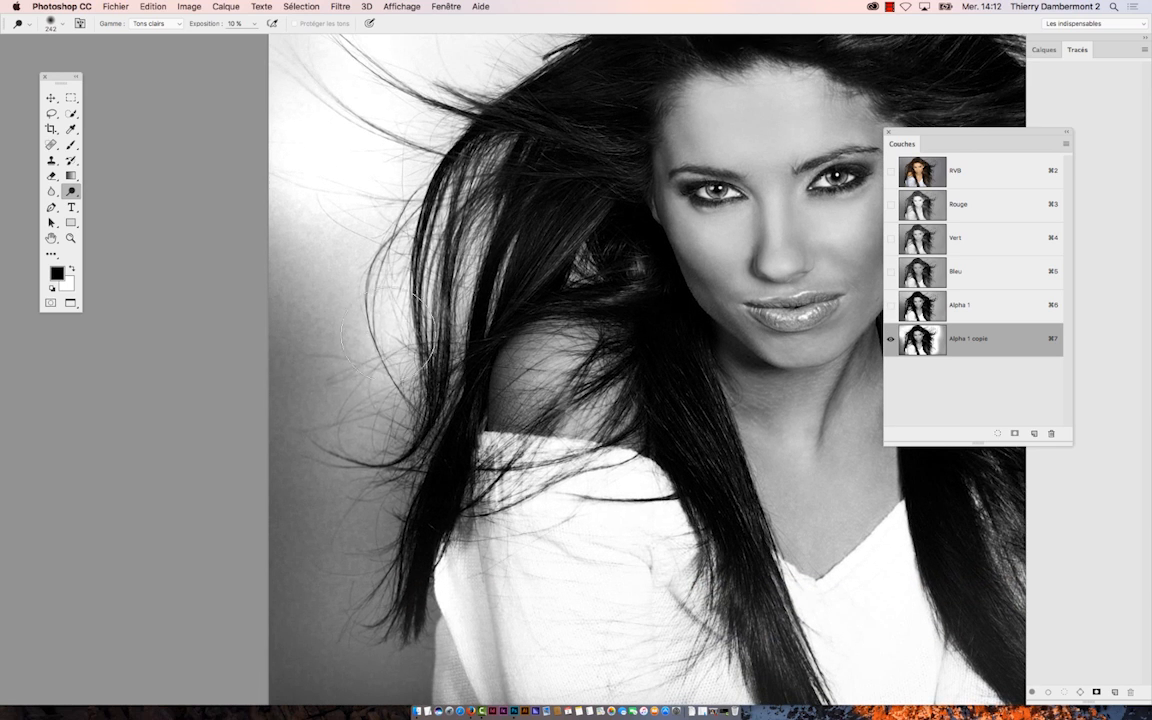
mouse_move(318, 408)
left_mouse_down()
mouse_move(335, 331)
mouse_move(405, 400)
mouse_move(460, 319)
left_mouse_up()
mouse_move(340, 227)
left_mouse_down()
mouse_move(369, 291)
mouse_move(369, 334)
mouse_move(340, 241)
mouse_move(270, 146)
mouse_move(288, 177)
mouse_move(380, 236)
mouse_move(357, 240)
mouse_move(368, 240)
mouse_move(381, 184)
mouse_move(371, 259)
mouse_move(315, 347)
mouse_move(325, 359)
mouse_move(335, 351)
mouse_move(332, 399)
left_mouse_up()
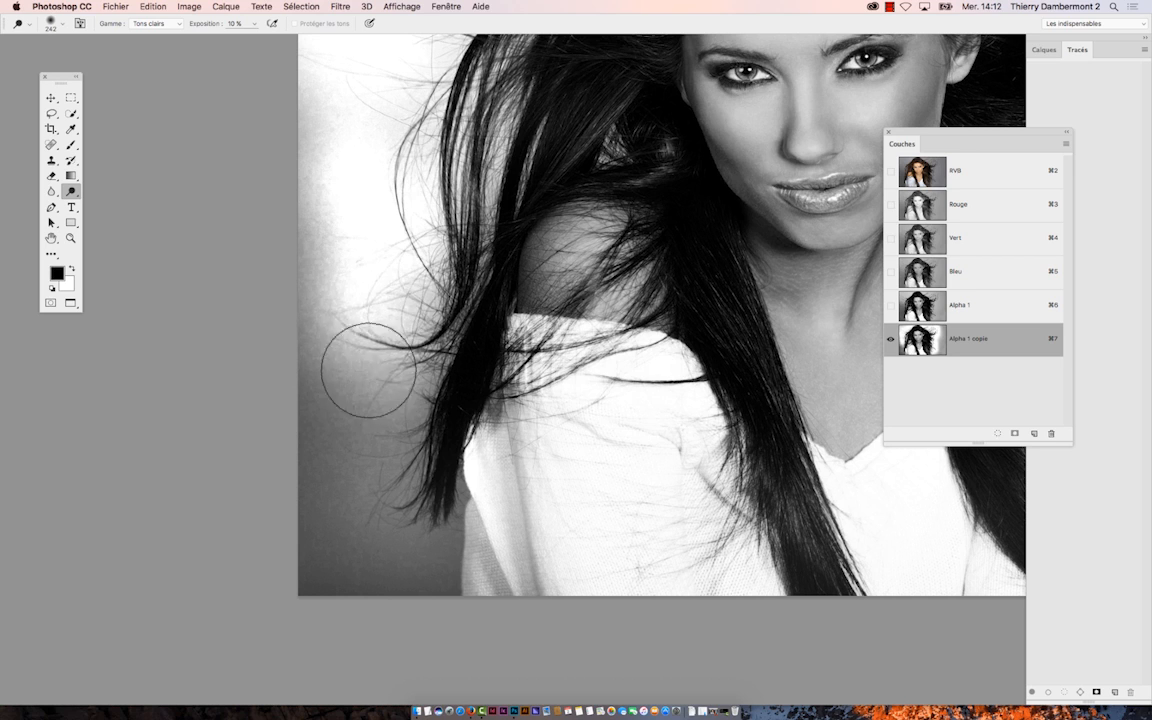
mouse_move(409, 304)
left_mouse_down()
mouse_move(348, 390)
mouse_move(352, 421)
left_mouse_up()
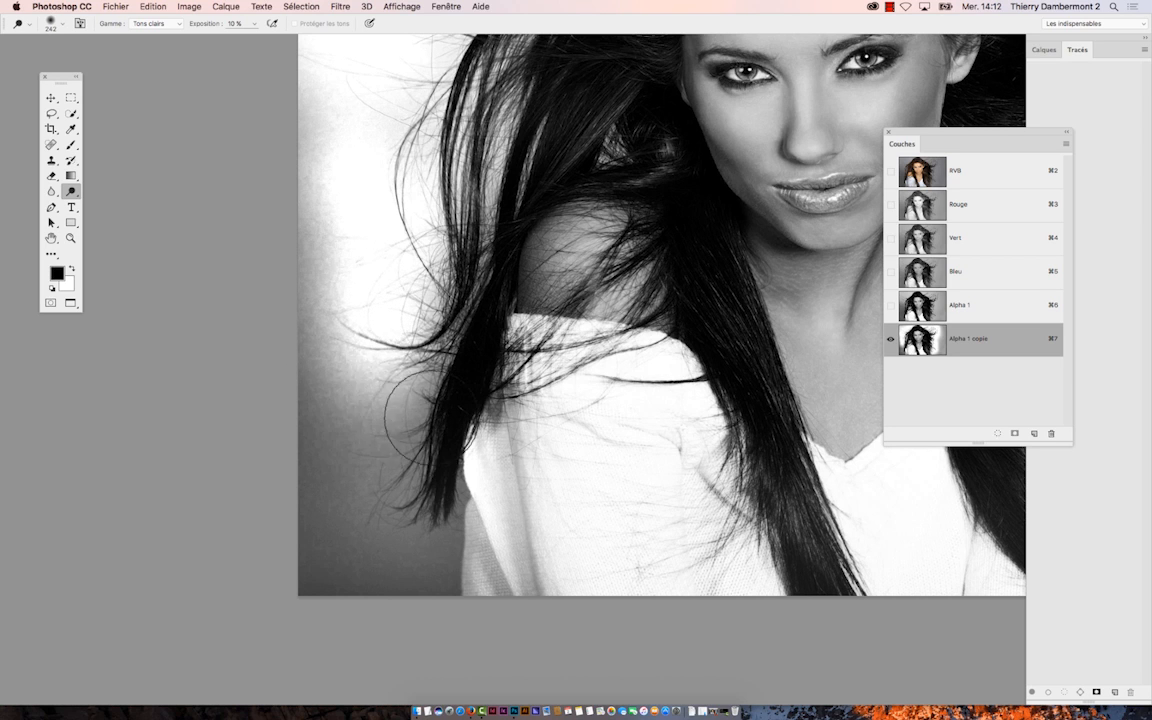
mouse_move(291, 223)
left_mouse_down()
mouse_move(322, 384)
mouse_move(319, 300)
mouse_move(280, 336)
left_mouse_up()
Step: Enlarge the Dodge brush to 412 and lighten the grey background just outside the flying hair on the image's right side
scroll(520, 366, "down", 2)
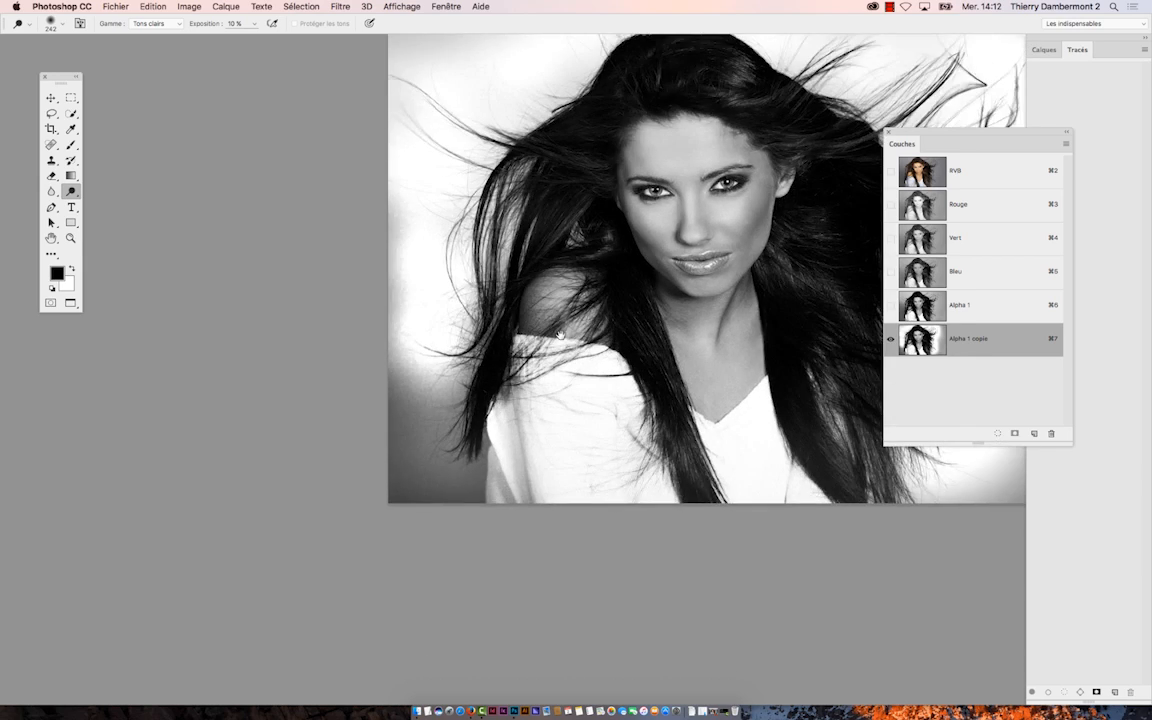
mouse_move(560, 334)
left_mouse_down()
mouse_move(355, 397)
mouse_move(336, 388)
left_mouse_up()
left_click_drag(604, 360, 494, 440)
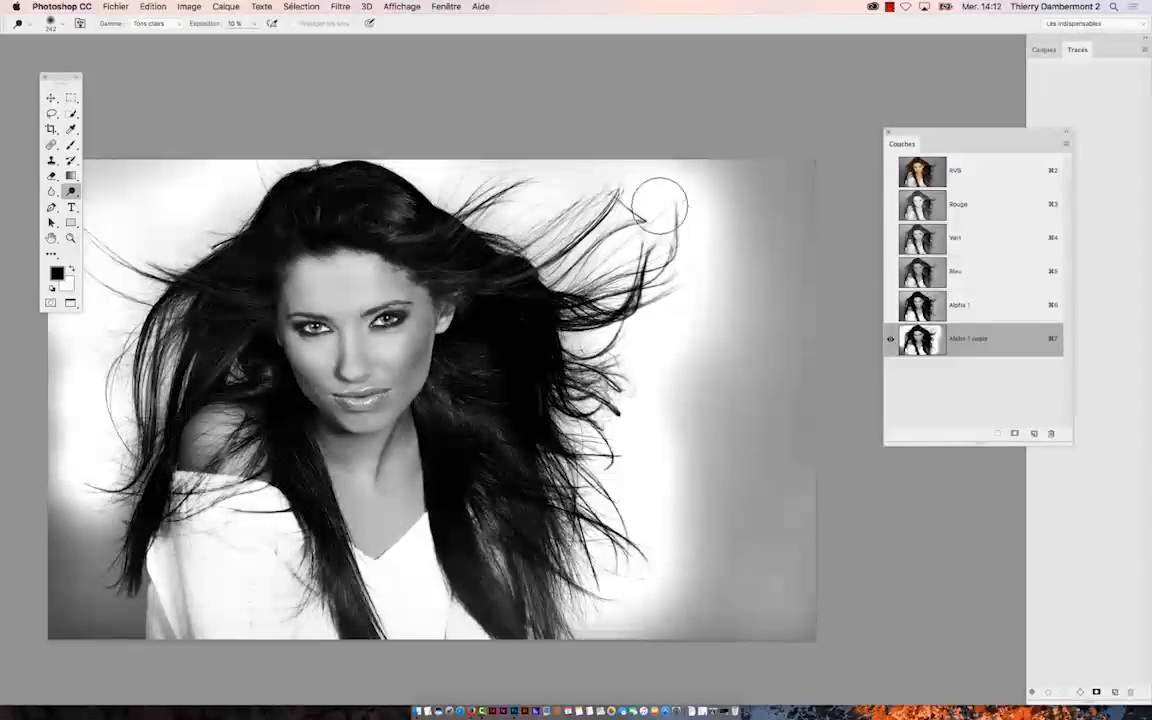
mouse_move(699, 165)
left_mouse_down()
mouse_move(662, 119)
mouse_move(699, 160)
left_mouse_up()
mouse_move(769, 360)
left_mouse_down()
mouse_move(676, 426)
mouse_move(678, 536)
mouse_move(714, 512)
left_mouse_up()
left_click_drag(712, 508, 633, 581)
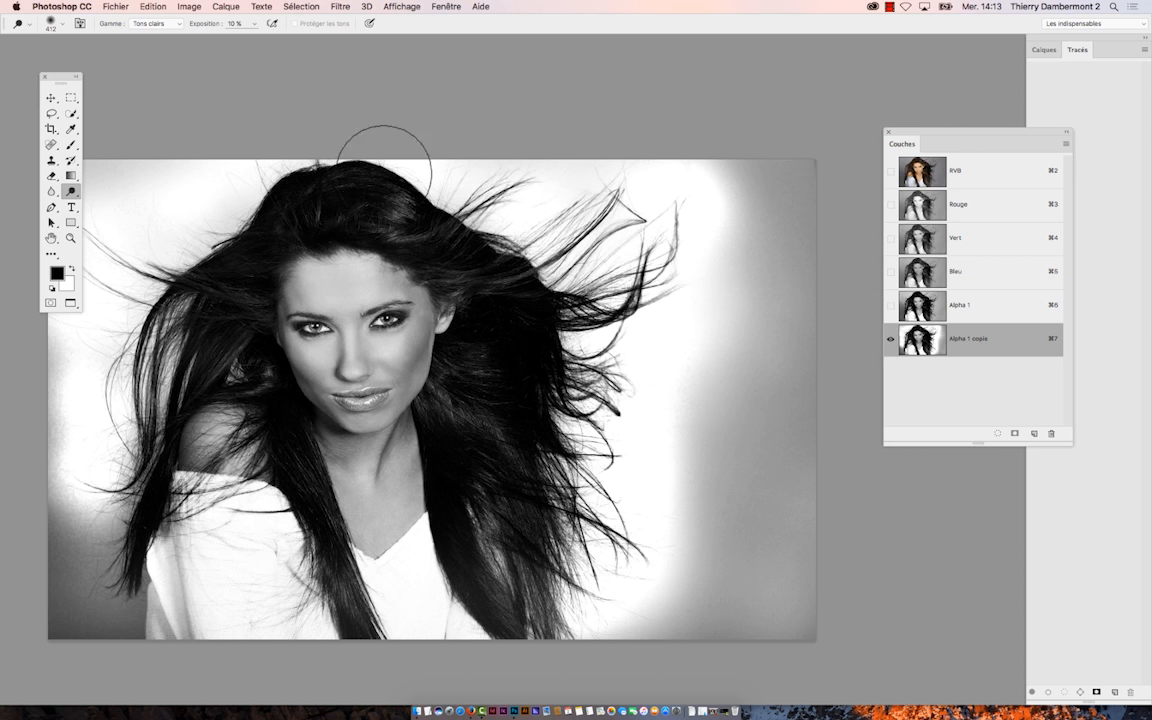
Step: Set the Dodge tool to 30% exposure with brush size 307 and whiten the grey background below the hair in the image's lower-left area
left_click_drag(240, 292, 401, 237)
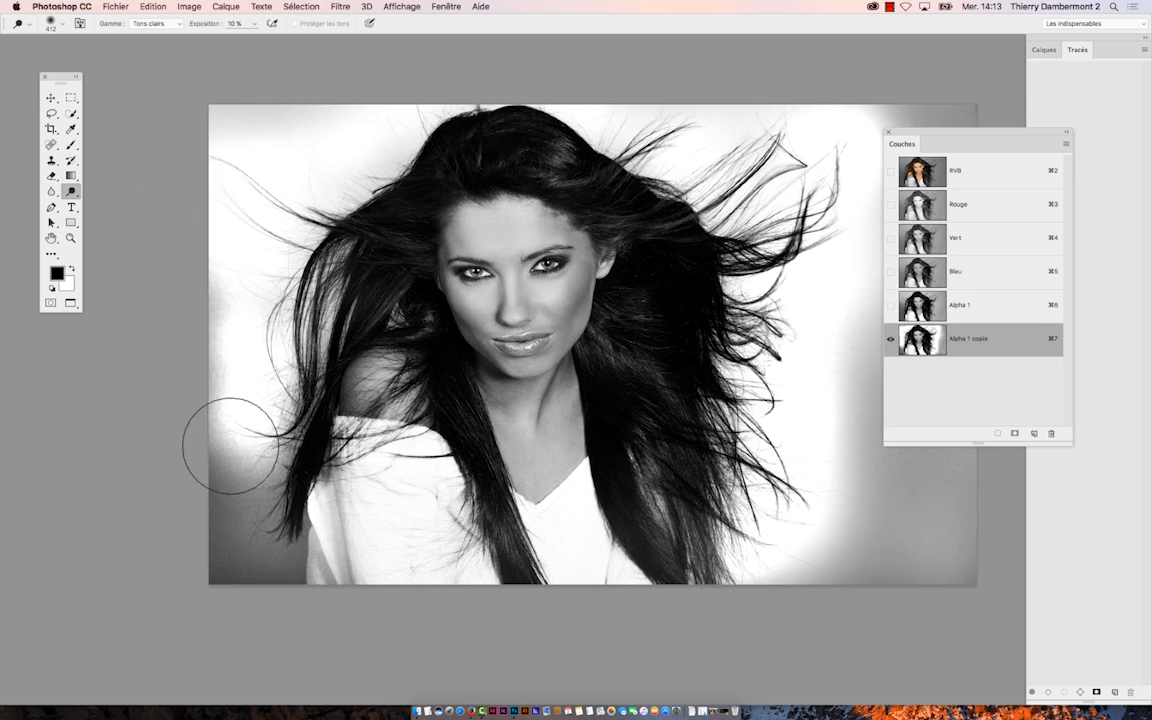
scroll(262, 528, "up", 2)
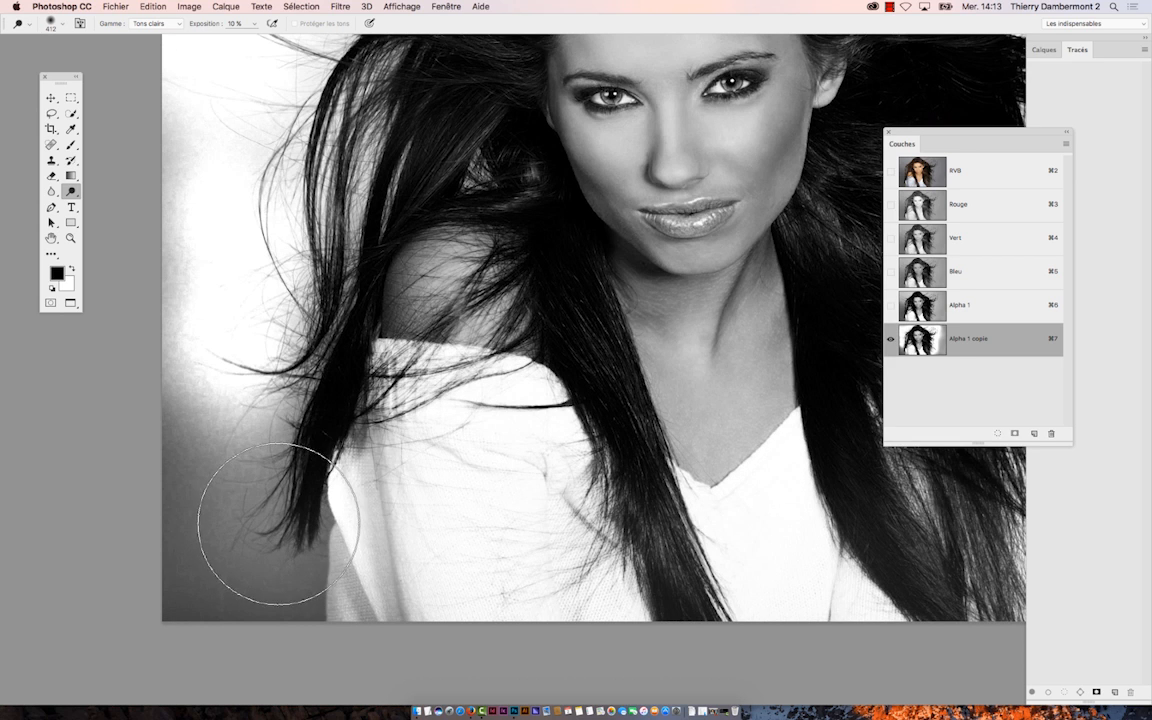
mouse_move(313, 468)
left_mouse_down()
mouse_move(330, 469)
mouse_move(292, 467)
left_mouse_up()
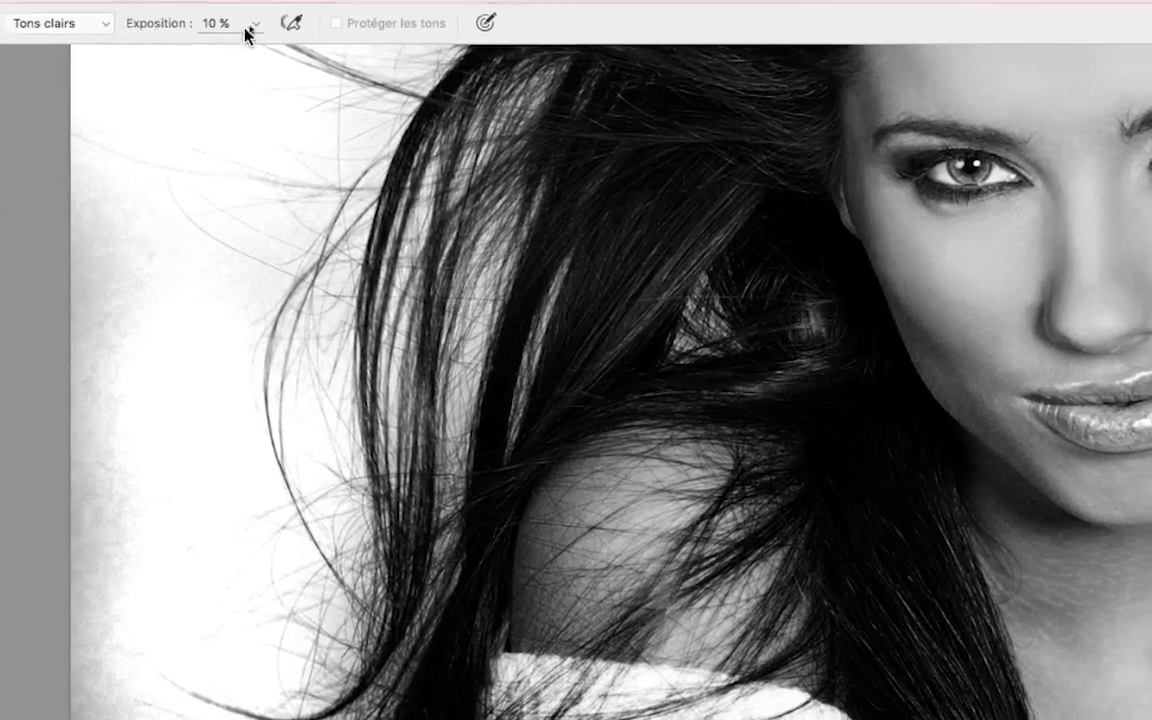
left_click(254, 23)
left_click_drag(250, 39, 260, 40)
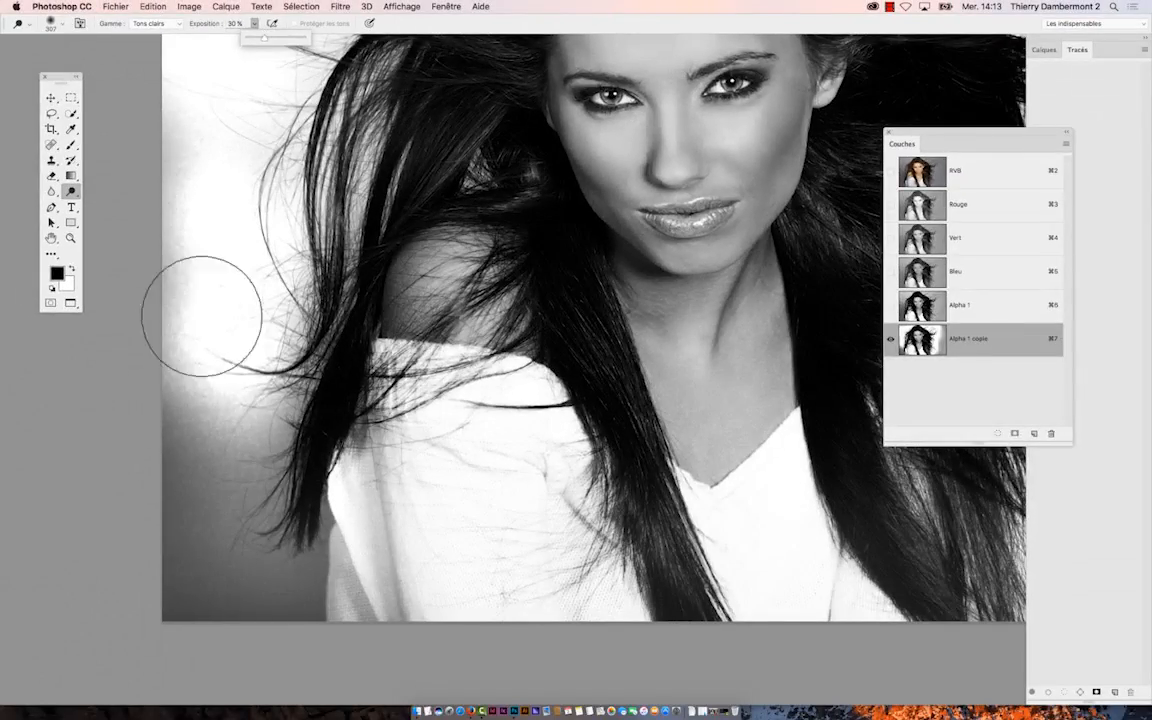
mouse_move(225, 408)
left_mouse_down()
mouse_move(229, 476)
mouse_move(243, 440)
mouse_move(222, 470)
mouse_move(235, 420)
mouse_move(257, 505)
mouse_move(281, 488)
mouse_move(265, 553)
mouse_move(311, 532)
mouse_move(311, 558)
mouse_move(320, 530)
mouse_move(306, 518)
mouse_move(283, 527)
mouse_move(327, 566)
mouse_move(308, 631)
mouse_move(283, 625)
mouse_move(319, 599)
mouse_move(283, 630)
mouse_move(154, 593)
mouse_move(183, 463)
mouse_move(173, 226)
mouse_move(149, 438)
left_mouse_up()
Step: Reduce the Dodge brush size to 181 and whiten the grey folds along the sweater sleeve on the image's left side
left_click(453, 475, "alt")
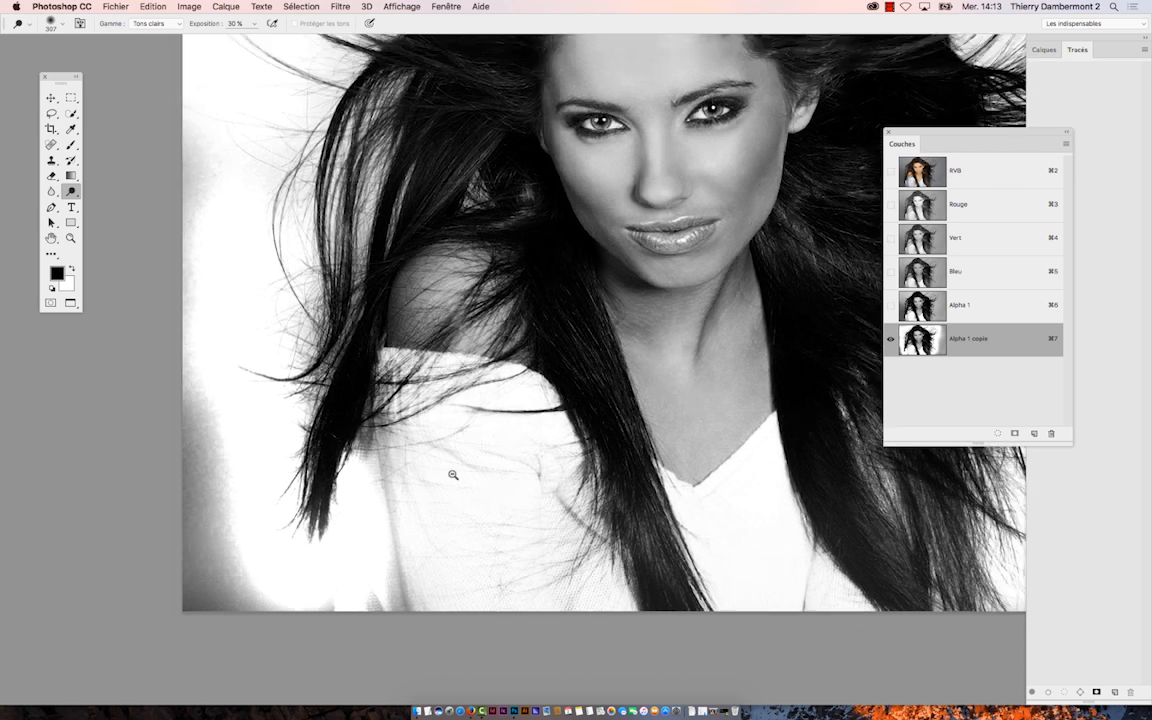
left_click(453, 475, "alt")
left_click(408, 477, "super")
left_click(408, 477, "super")
left_click(411, 475, "super")
left_click_drag(445, 499, 340, 500)
left_click(424, 503, "alt")
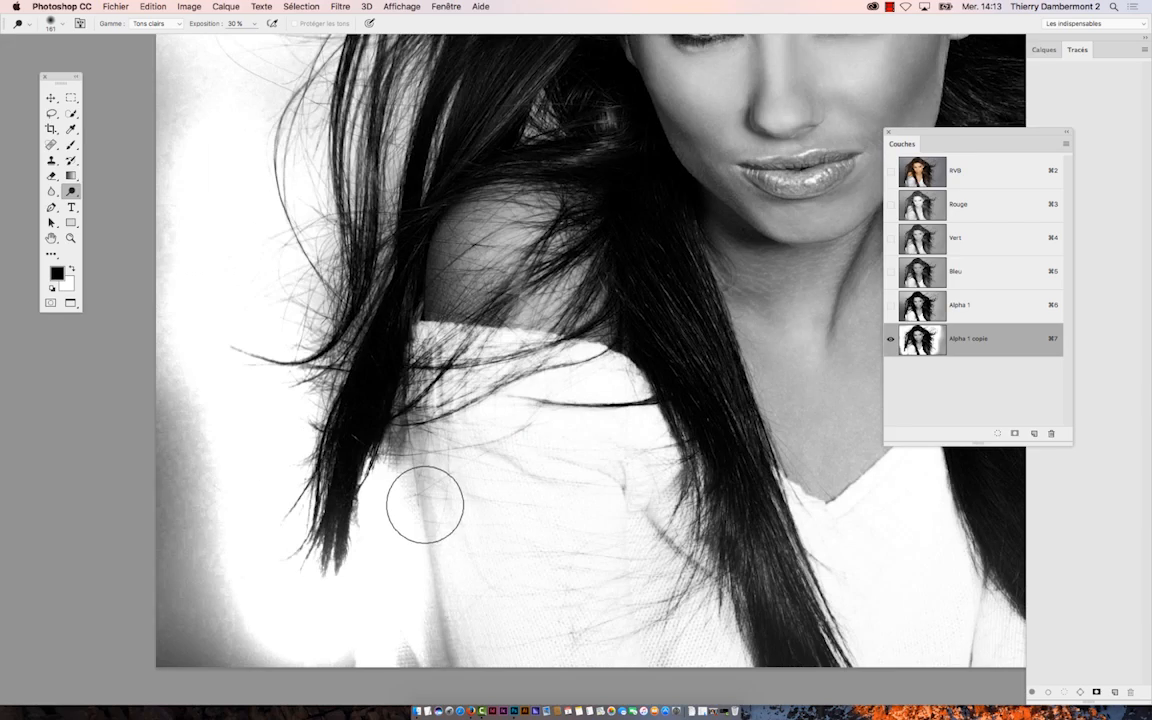
left_click(426, 504, "alt")
left_click(426, 504, "alt")
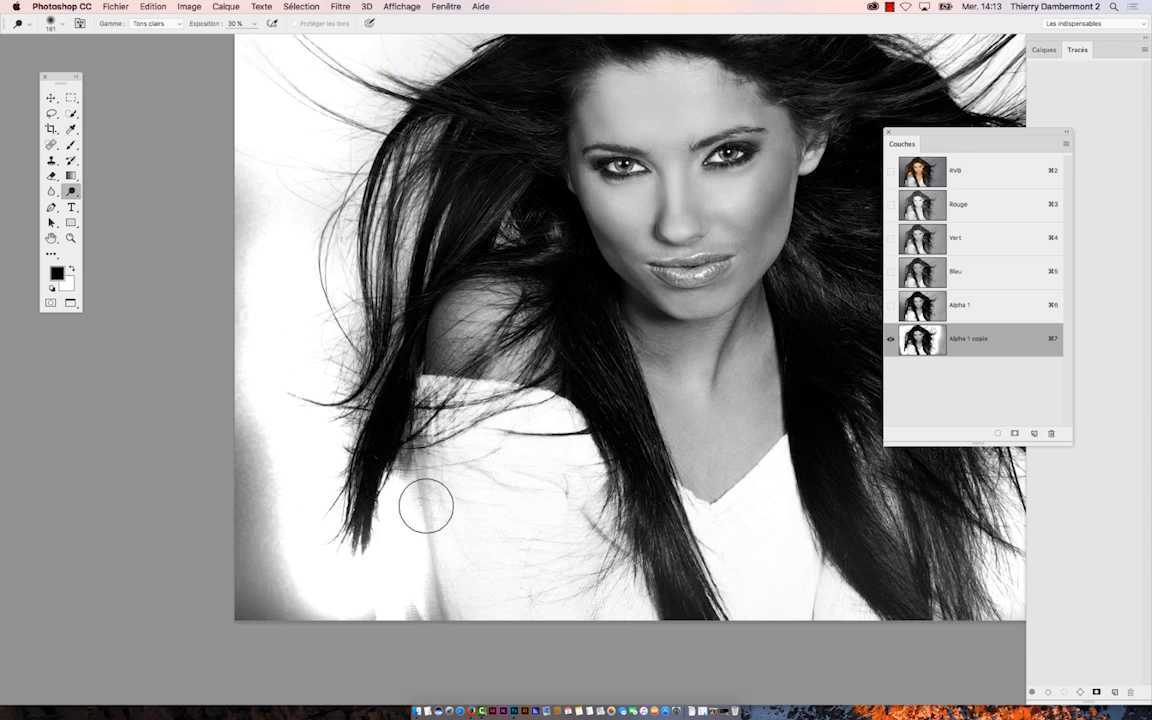
left_click_drag(430, 539, 411, 645)
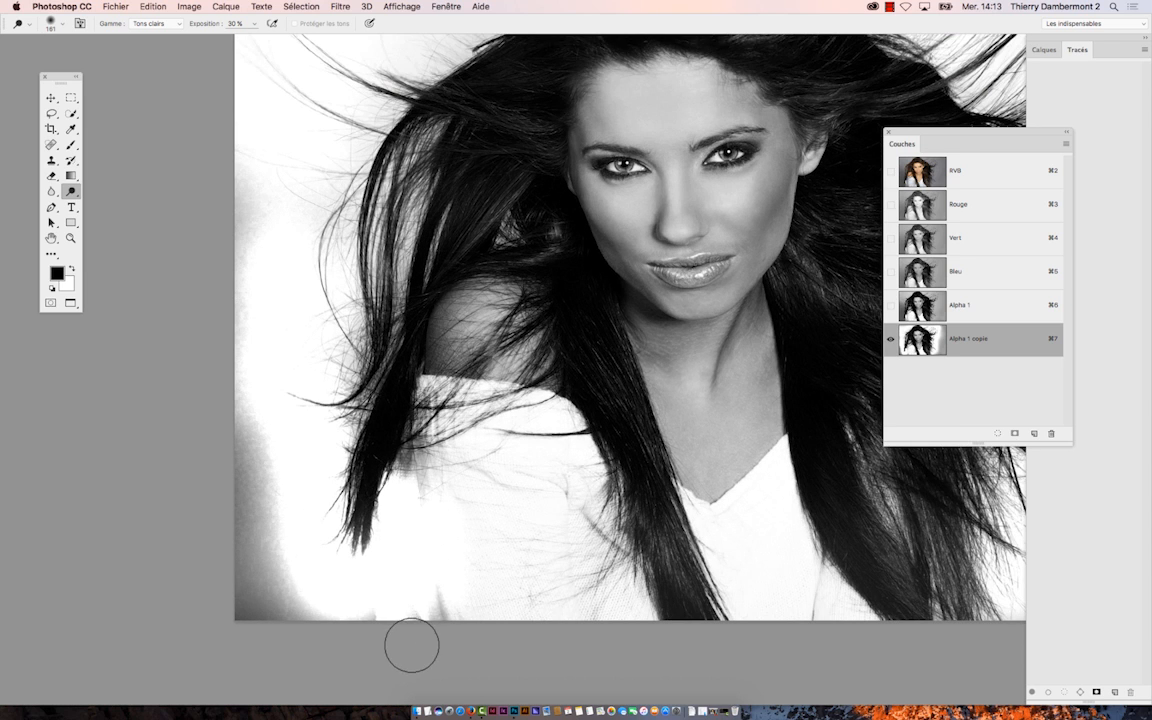
Step: Save the document under the new name pexels-photo-114411-02.psd in the cheveux folder in Photoshop format
left_click(532, 531, "alt")
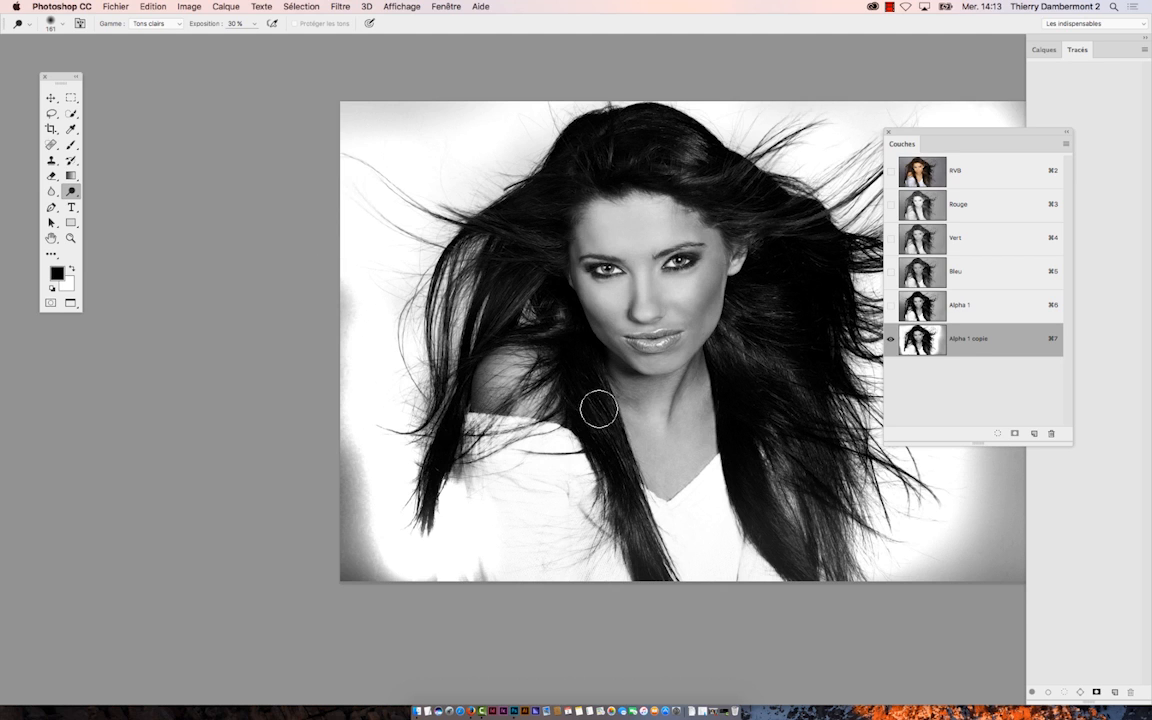
left_click(115, 6)
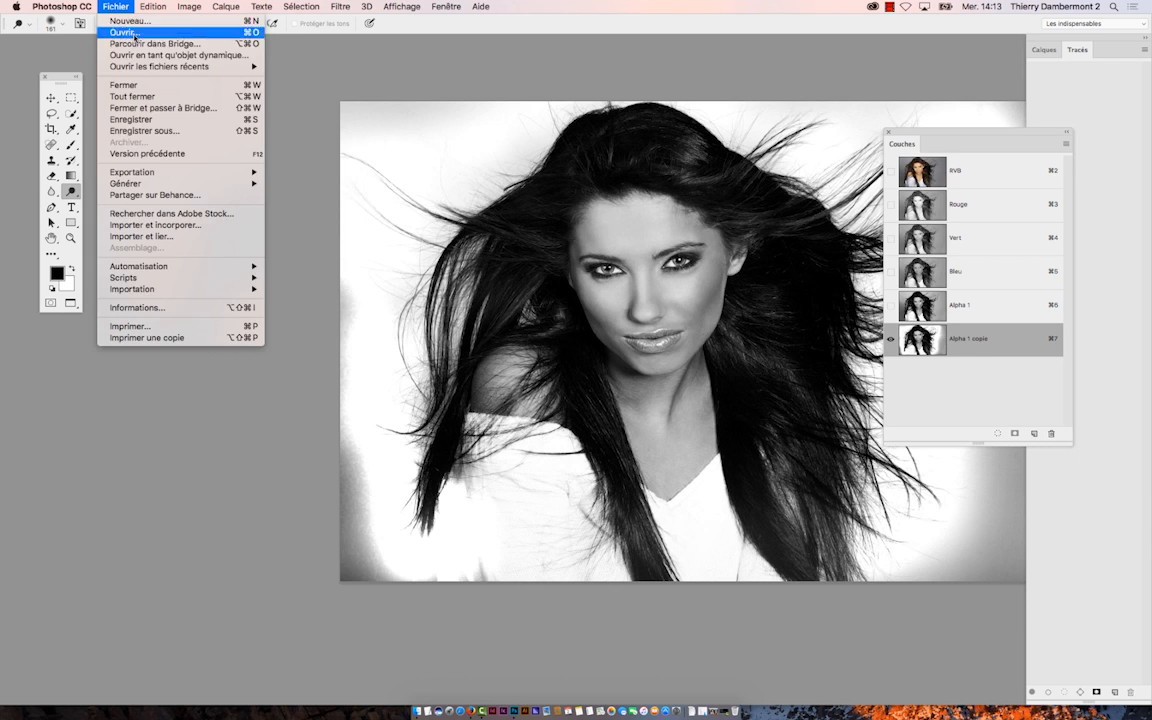
left_click(170, 119)
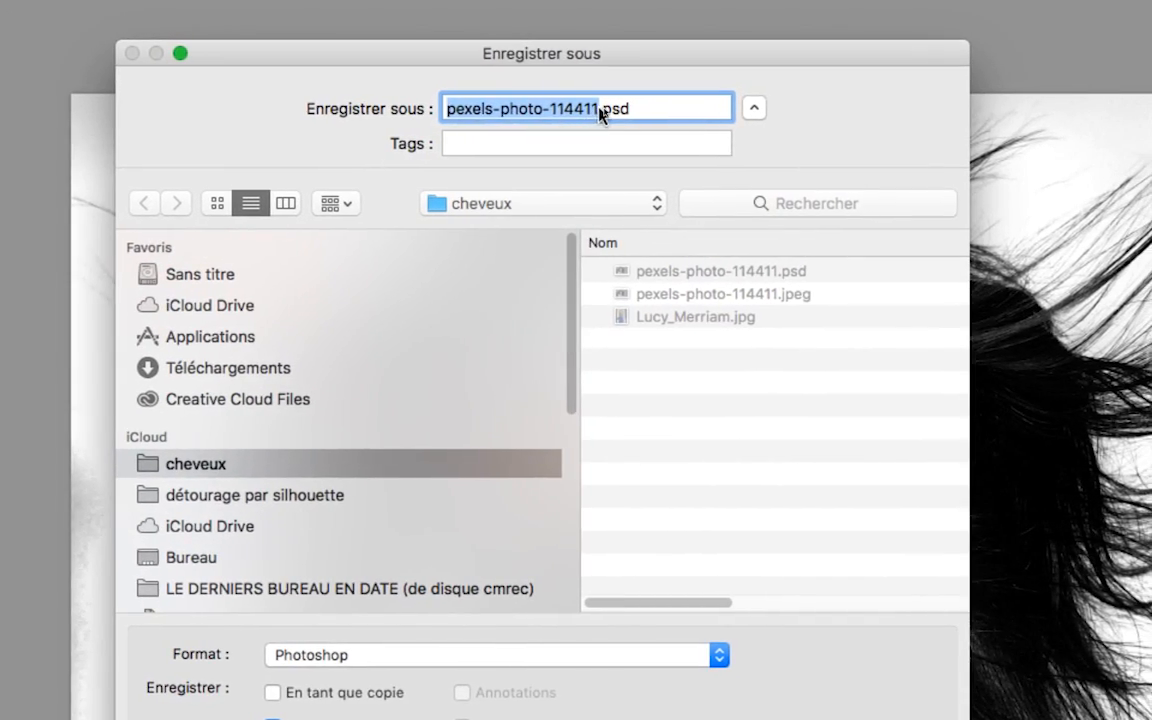
left_click(604, 108)
type("-02")
key("Return")
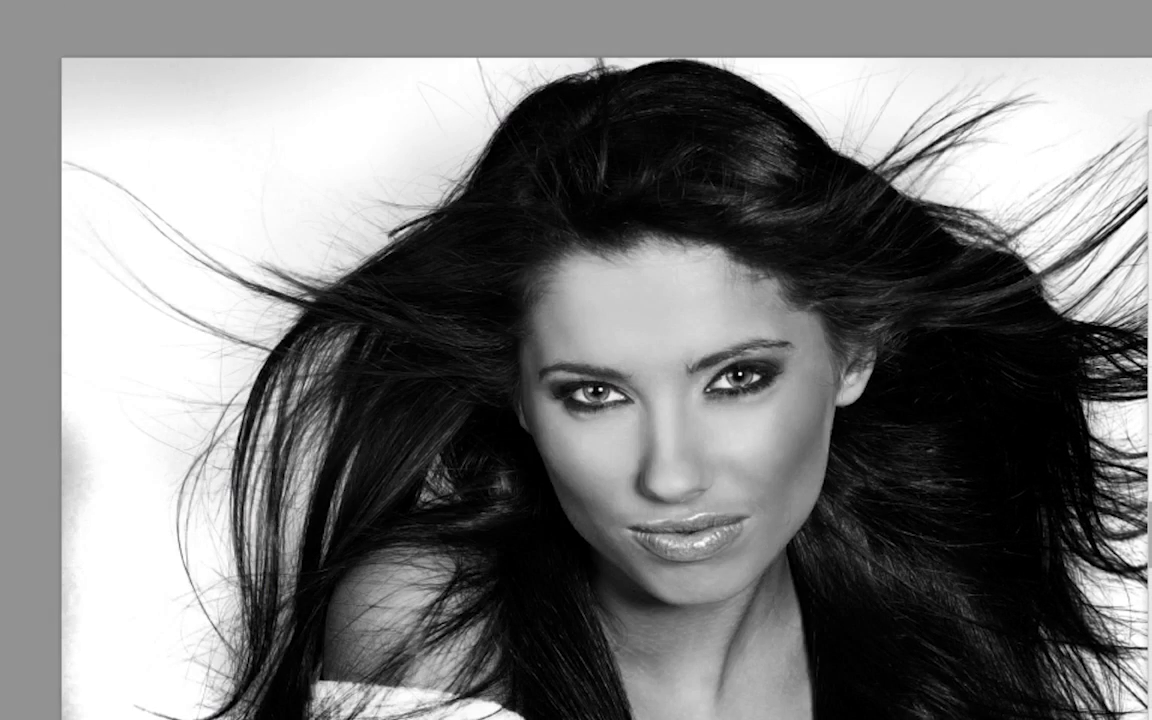